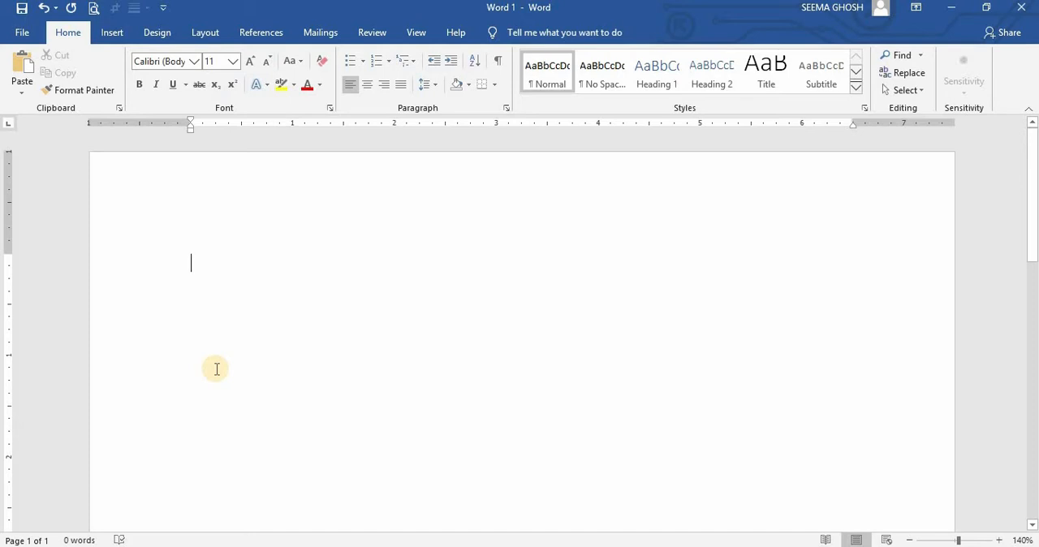
- Switch to the TT2 workbook in Excel and inspect the Total Sales formula in cell F2
{"action": "key", "text": "alt+Tab"}
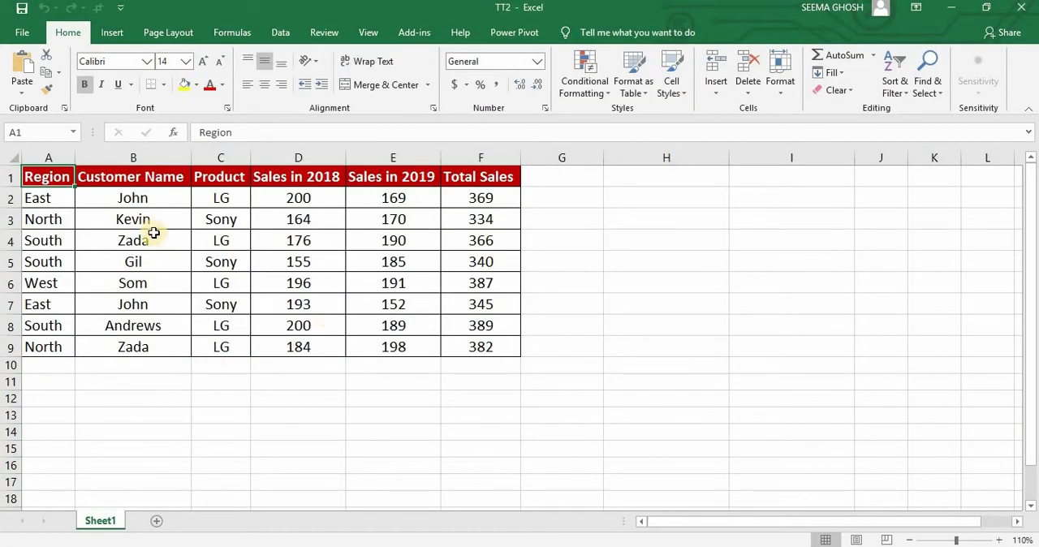
{"action": "left_click", "coordinate": [470, 197]}
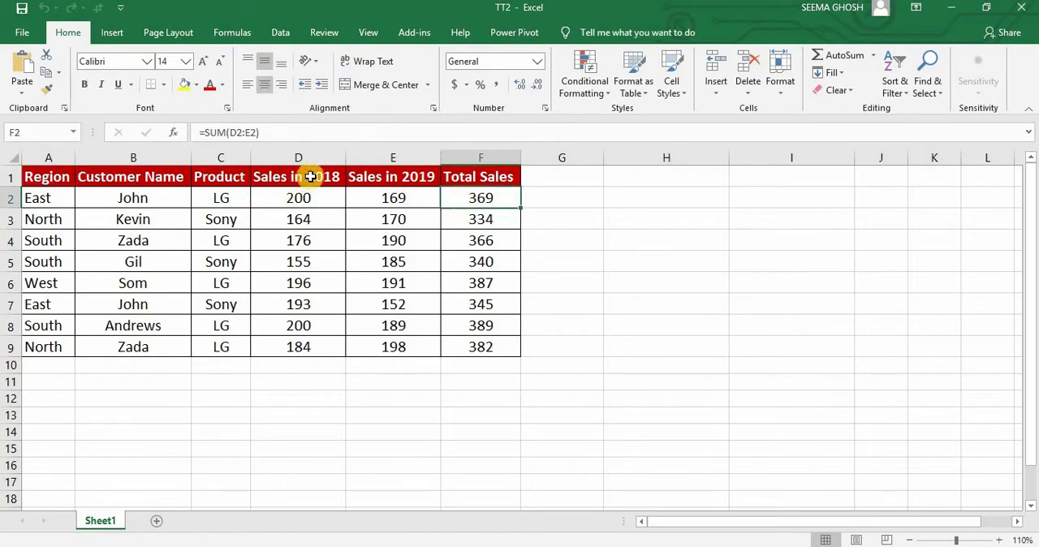
{"action": "double_click", "coordinate": [477, 199]}
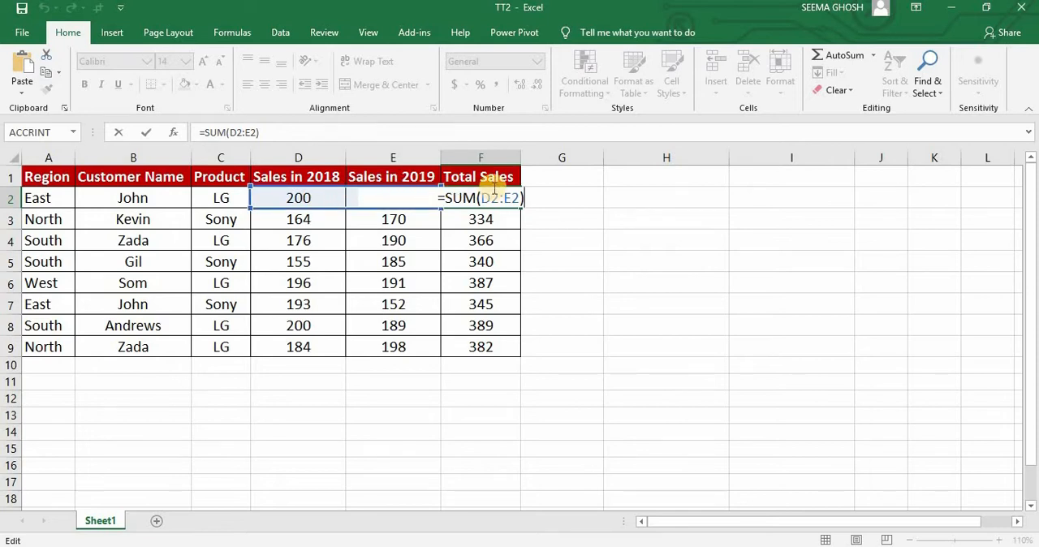
{"action": "left_click", "coordinate": [490, 226]}
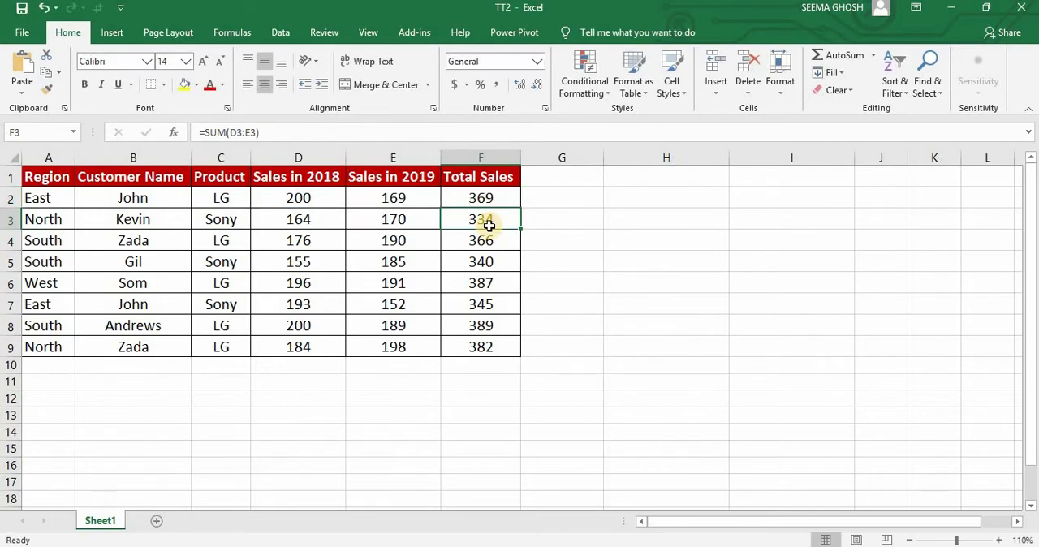
- Switch to the blank Word document and generate placeholder text with =rand(2,3)
{"action": "key", "text": "alt+Tab"}
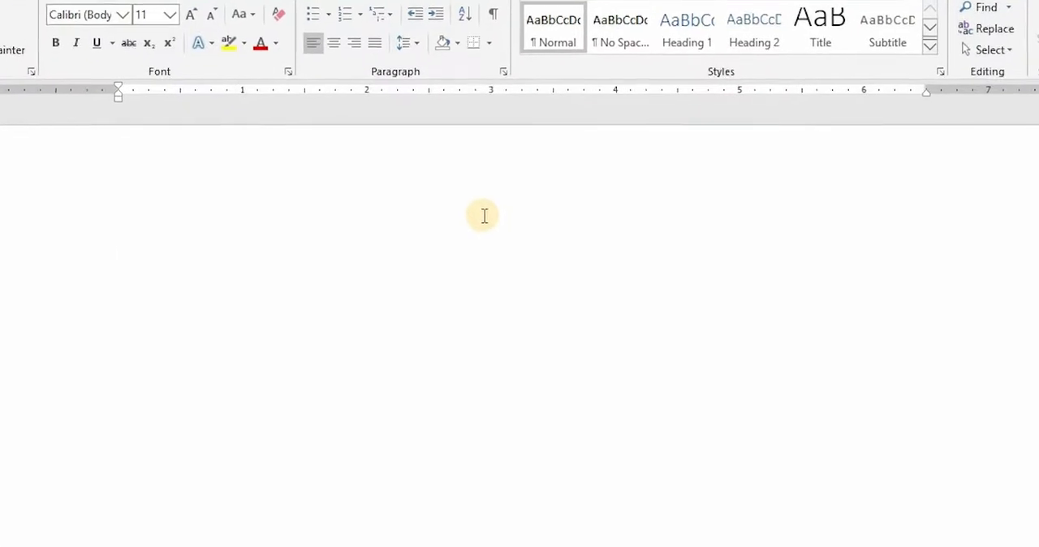
{"action": "type", "text": "=ra"}
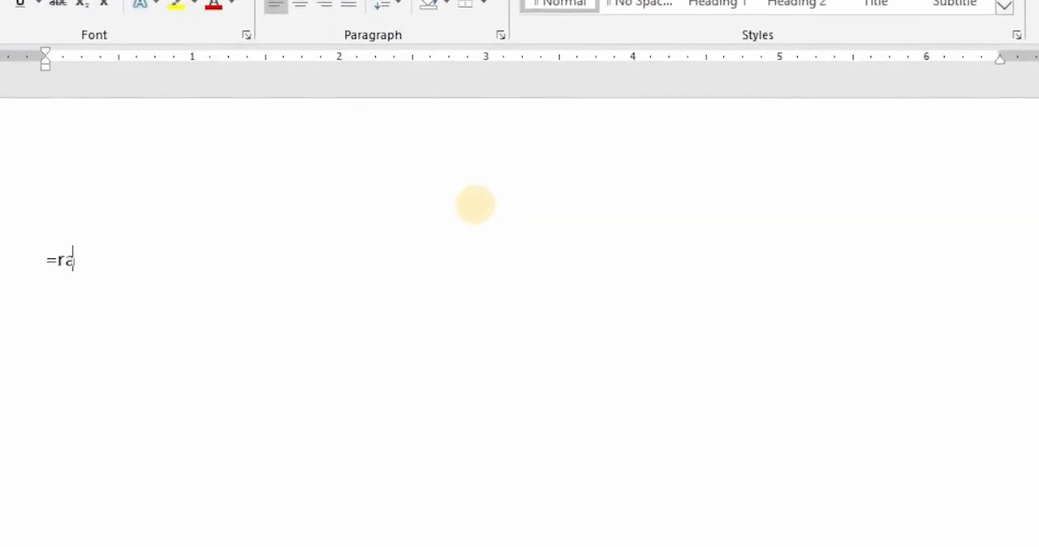
{"action": "type", "text": "nd"}
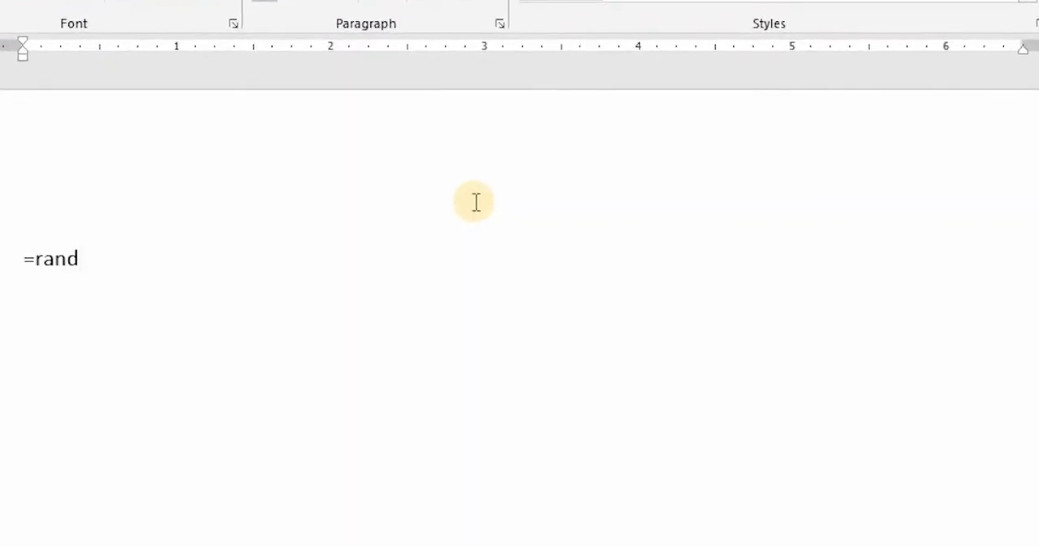
{"action": "type", "text": "("}
{"action": "type", "text": "2,3)"}
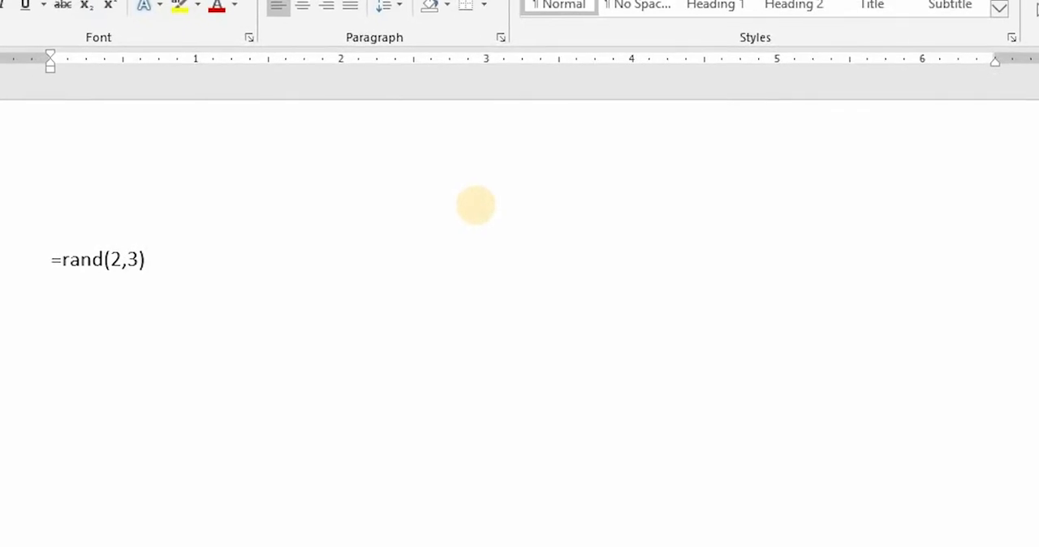
{"action": "key", "text": "Return"}
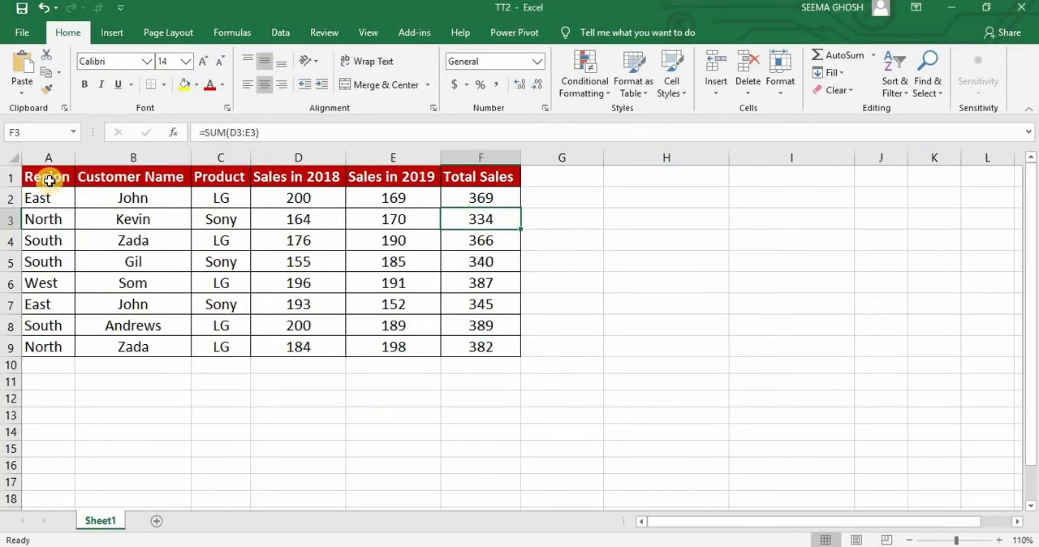
- Copy the sales table A1:F9 in Excel and paste it below the sample paragraphs in Word, keeping the source formatting
{"action": "left_click", "coordinate": [49, 181]}
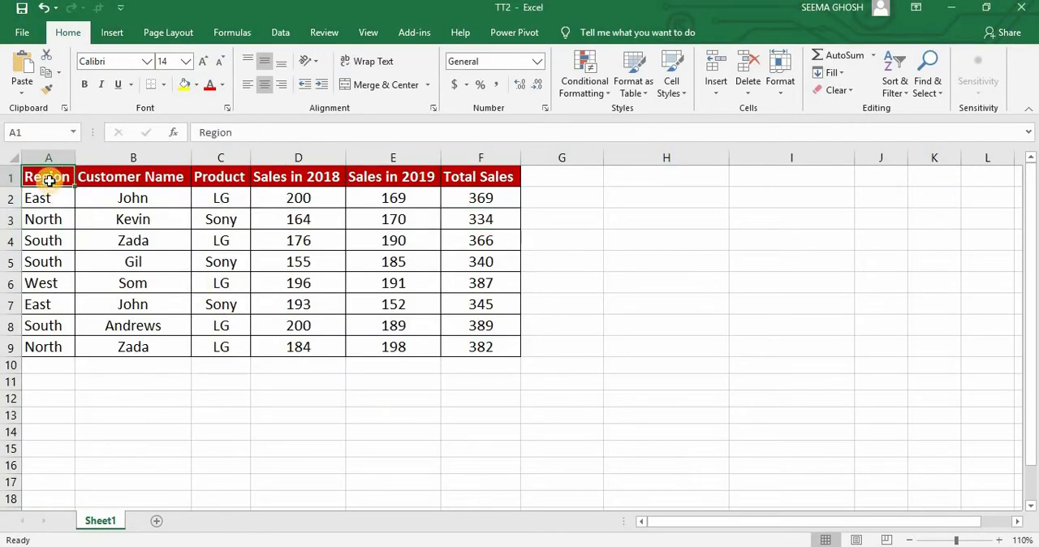
{"action": "key", "text": "ctrl+a"}
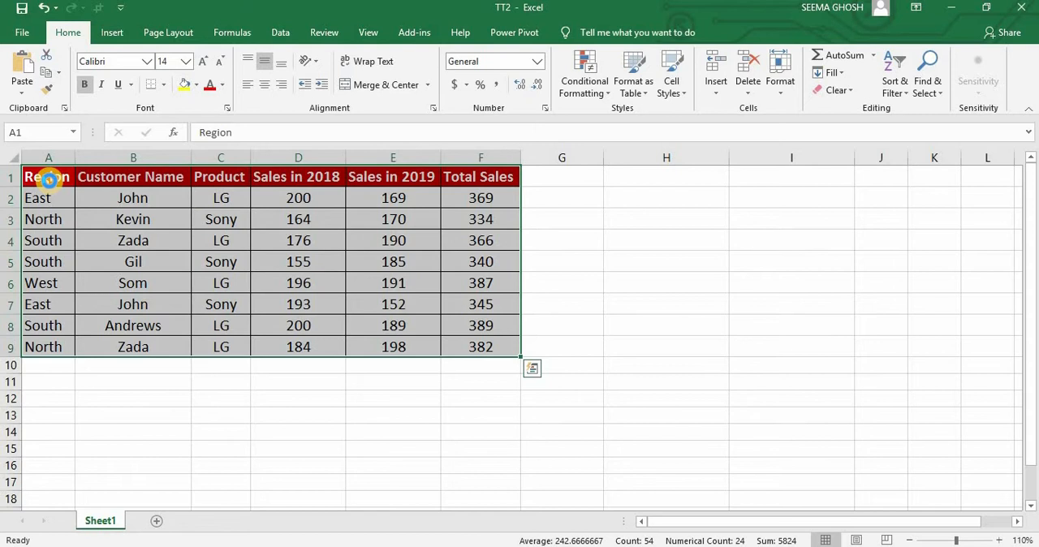
{"action": "key", "text": "ctrl+c"}
{"action": "key", "text": "alt+Tab"}
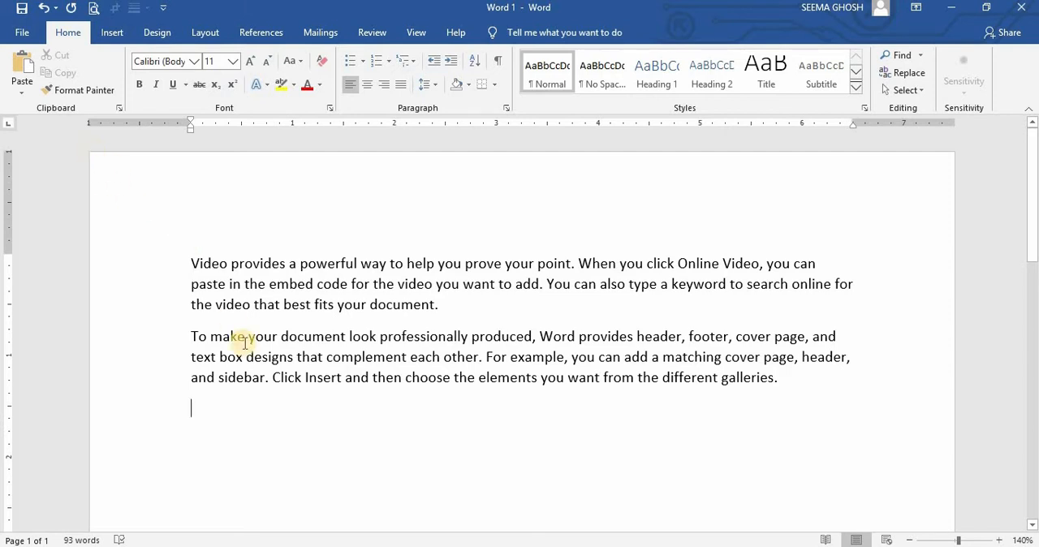
{"action": "left_click", "coordinate": [24, 97]}
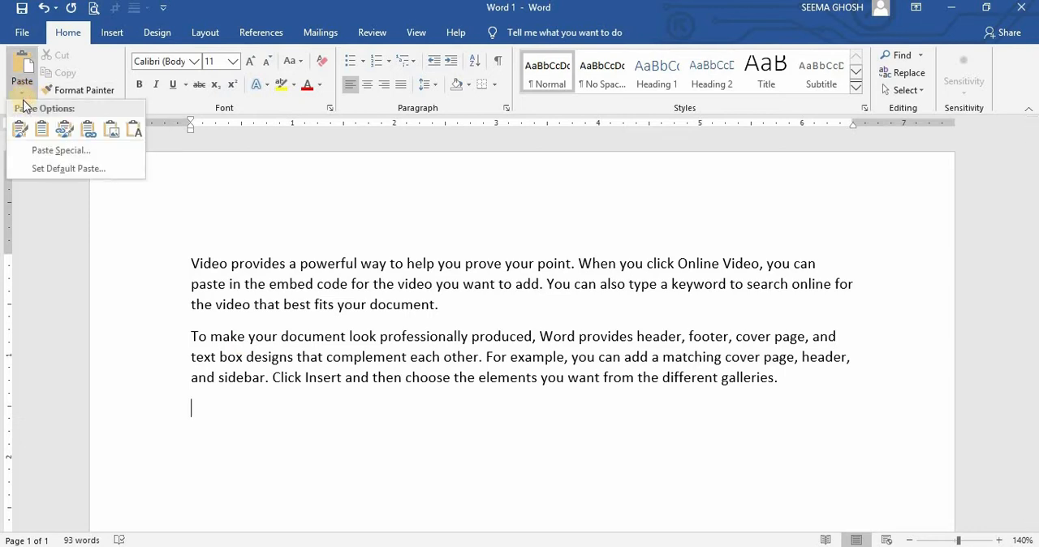
{"action": "left_click", "coordinate": [21, 130]}
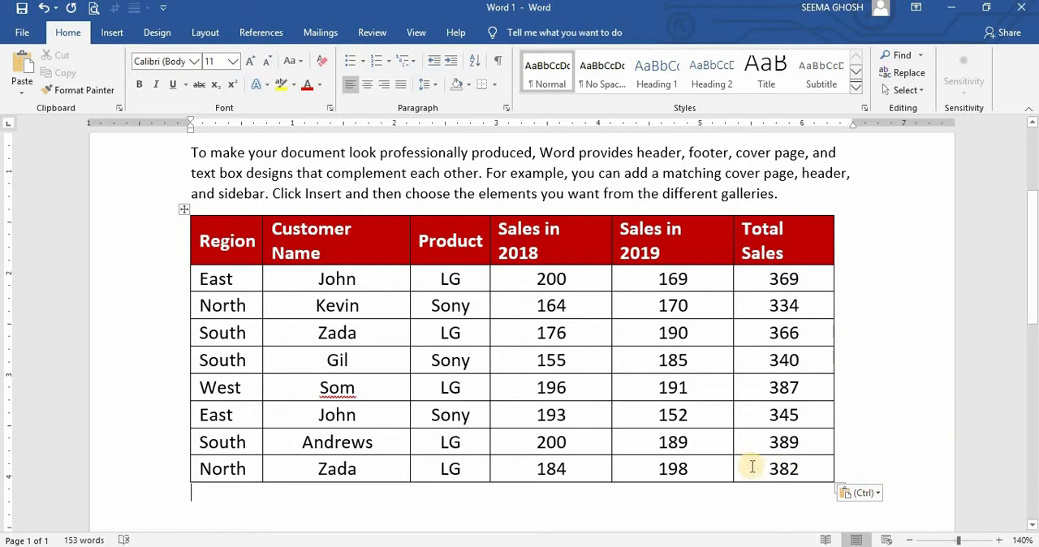
- Change the Sales in 2019 value in the last row of the pasted table to 200
{"action": "left_click", "coordinate": [711, 474]}
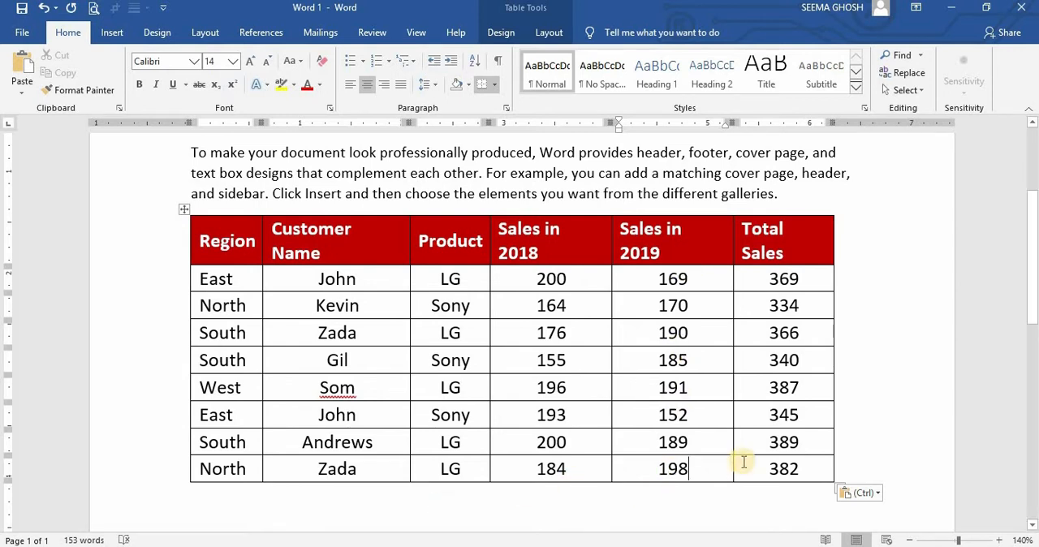
{"action": "key", "text": "BackSpace"}
{"action": "key", "text": "BackSpace"}
{"action": "key", "text": "BackSpace"}
{"action": "type", "text": "2"}
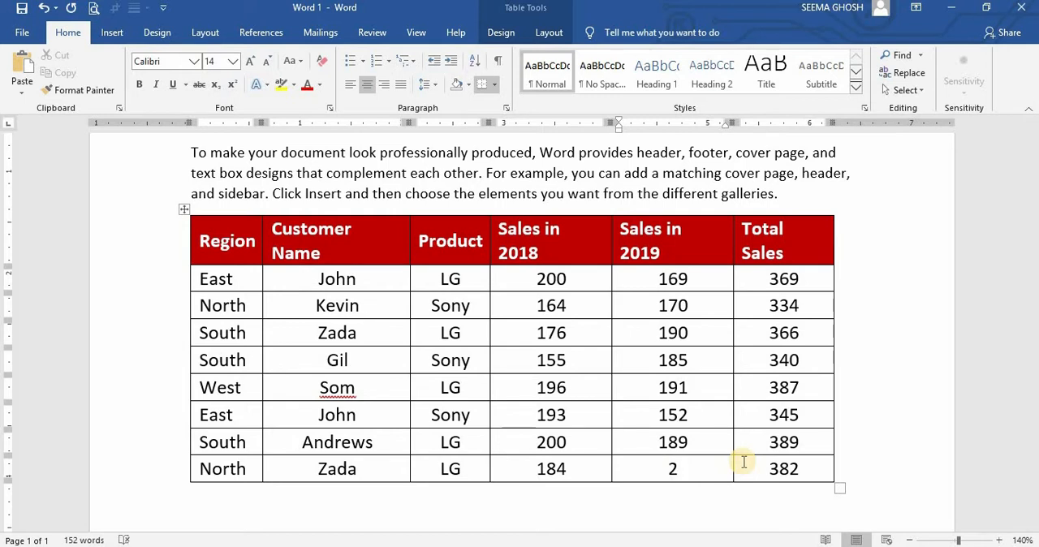
{"action": "type", "text": "00"}
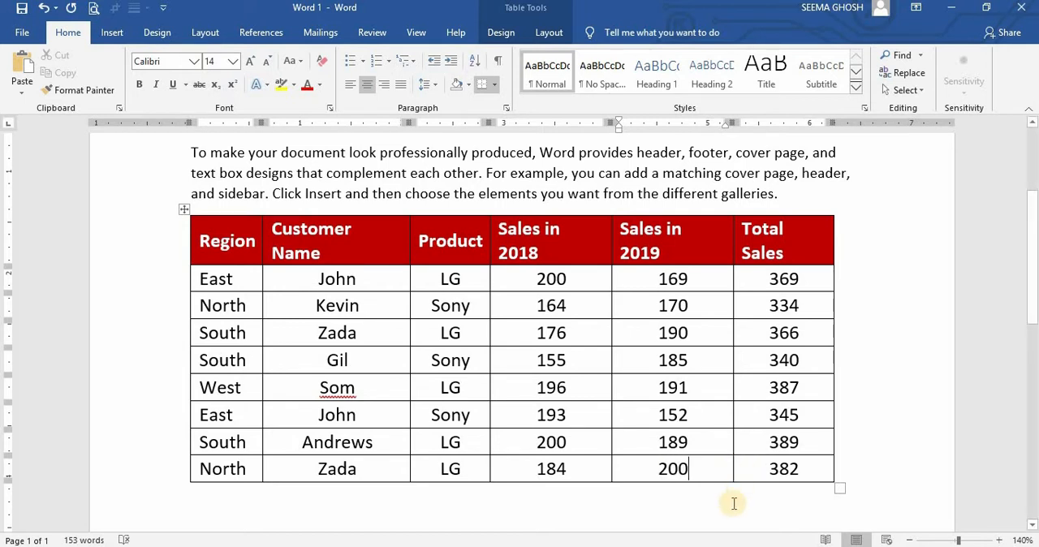
{"action": "left_click", "coordinate": [733, 503]}
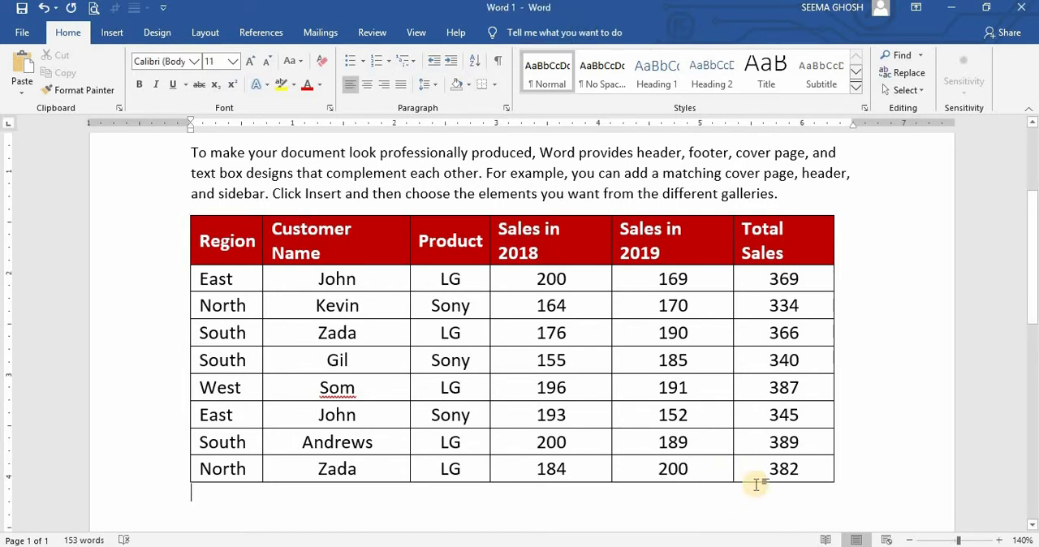
- Change the Total Sales value in the last row of the Word table to 384
{"action": "double_click", "coordinate": [786, 468]}
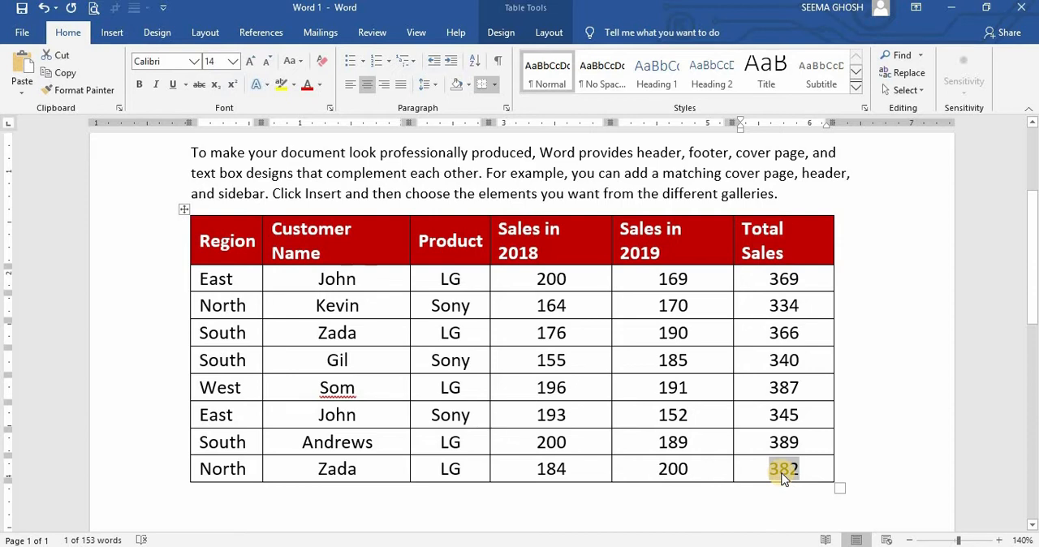
{"action": "left_click", "coordinate": [801, 471]}
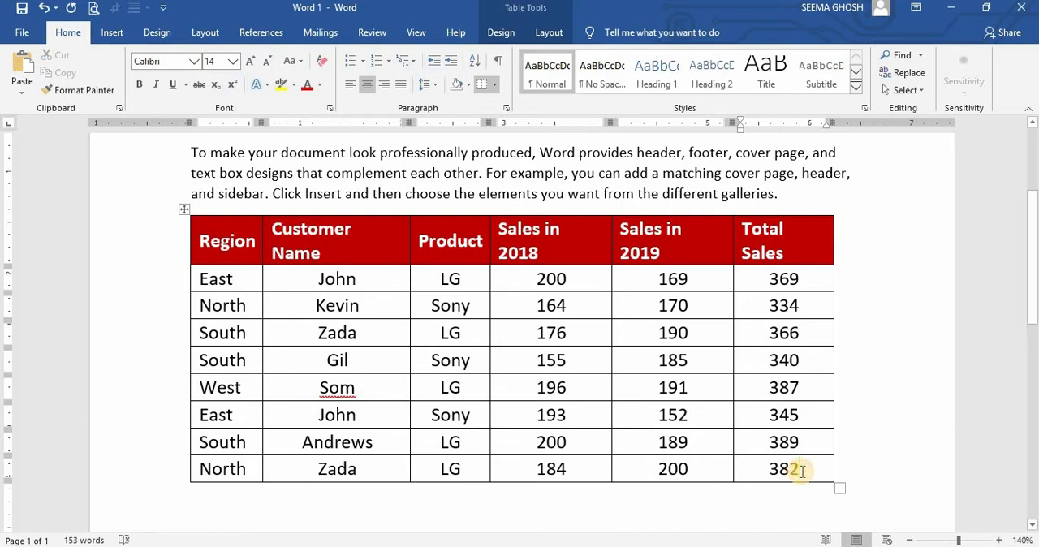
{"action": "key", "text": "BackSpace"}
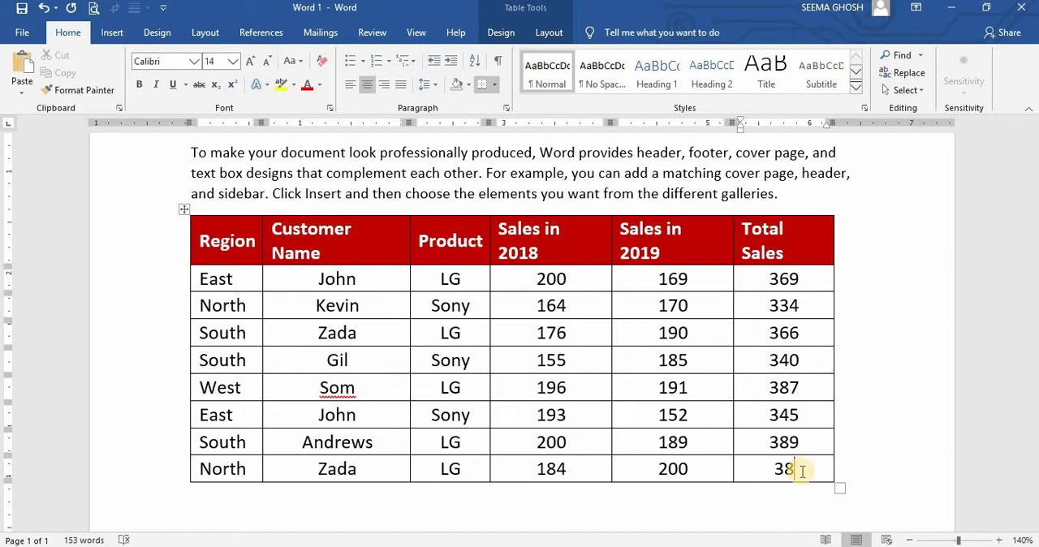
{"action": "type", "text": "4"}
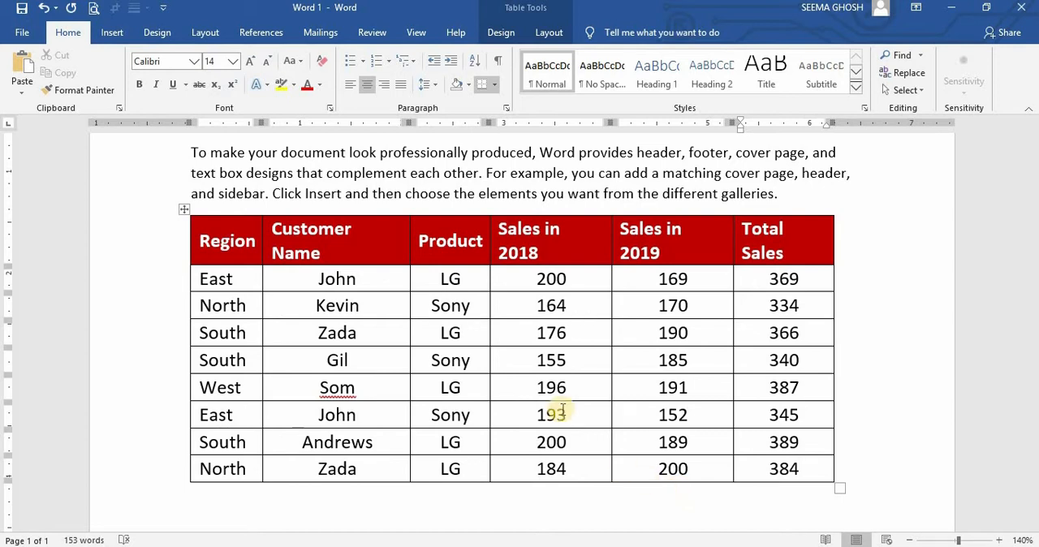
- Set the whole table to Center alignment with Around text wrapping, and move it slightly down, flush with the left margin
{"action": "left_click", "coordinate": [186, 212]}
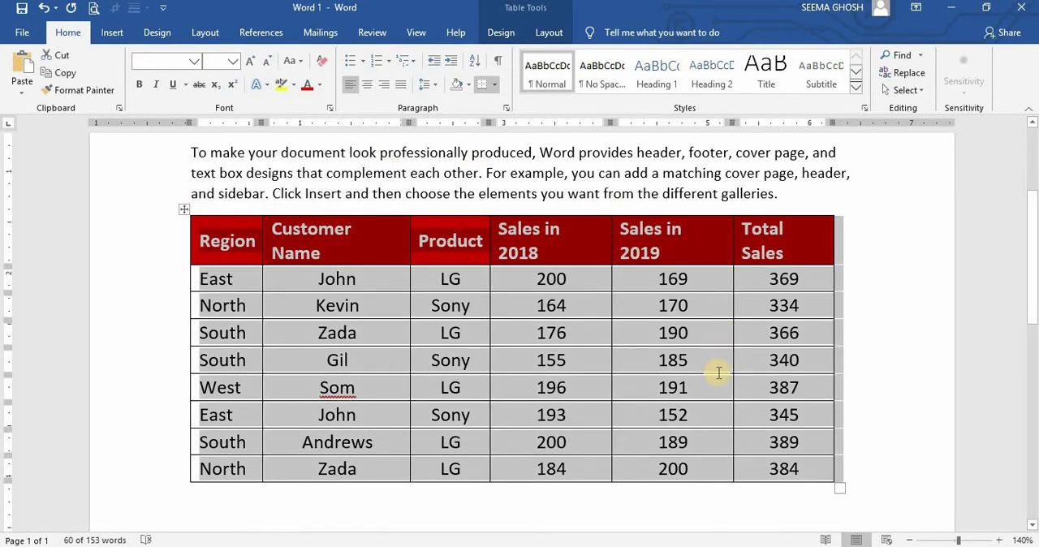
{"action": "right_click", "coordinate": [570, 335]}
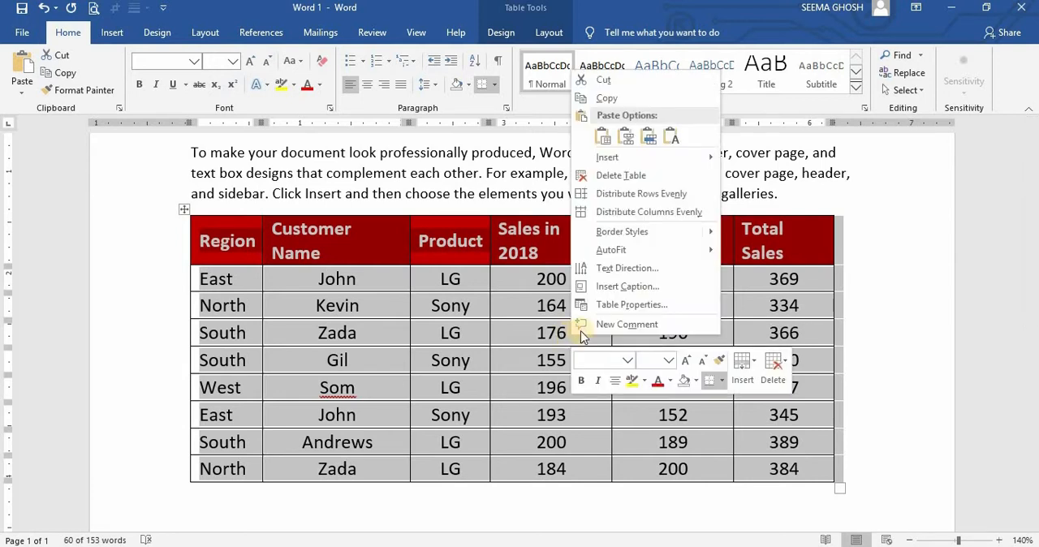
{"action": "left_click", "coordinate": [638, 312]}
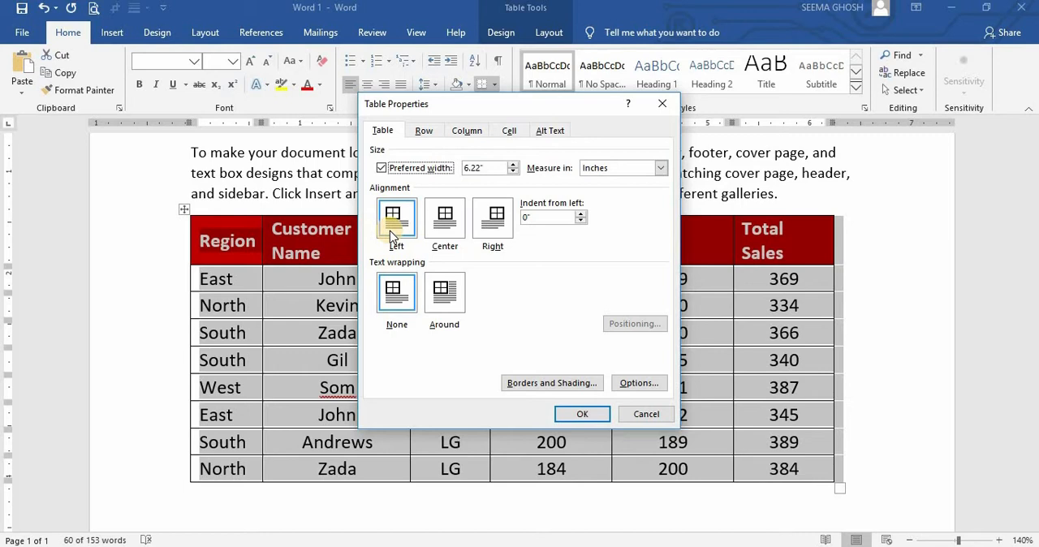
{"action": "left_click", "coordinate": [436, 235]}
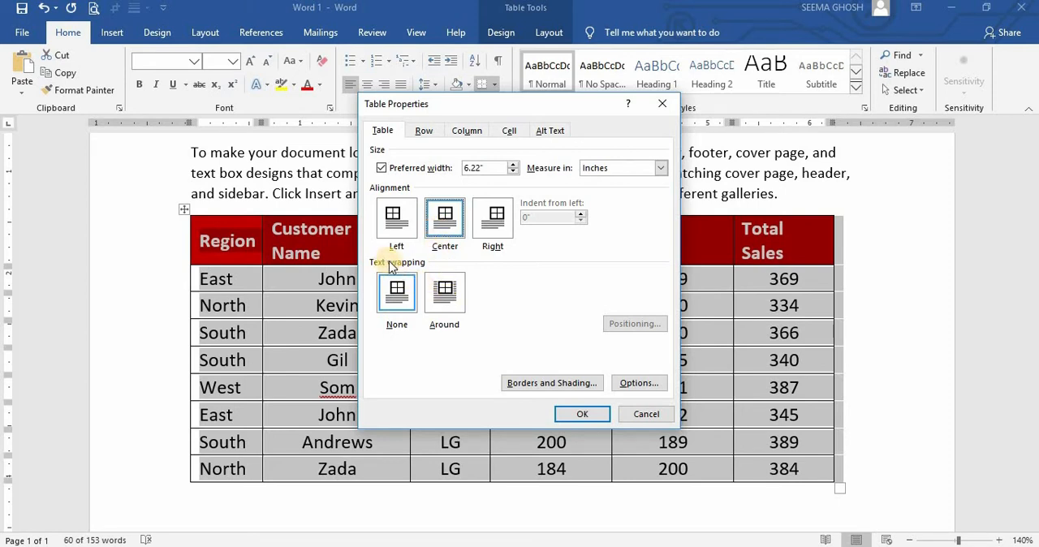
{"action": "left_click", "coordinate": [445, 309]}
{"action": "left_click", "coordinate": [572, 415]}
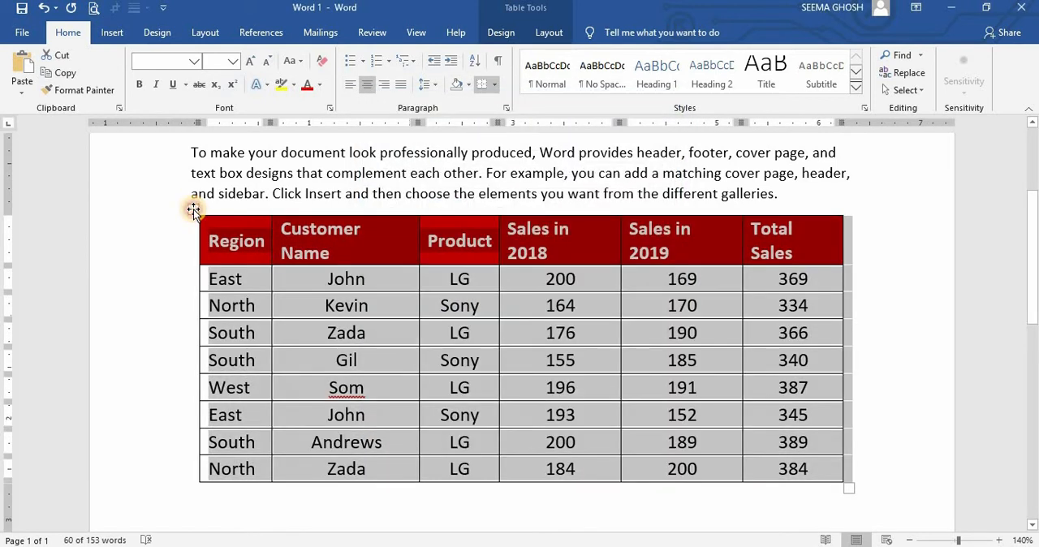
{"action": "left_click_drag", "start_coordinate": [193, 210], "coordinate": [185, 232]}
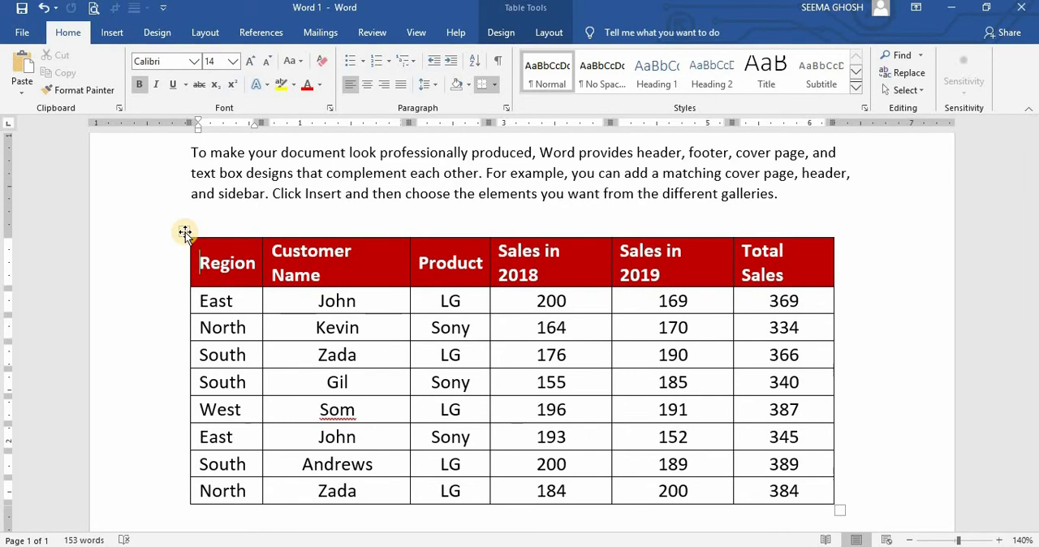
- Paste the copied Excel table as a picture on the empty line below the first table
{"action": "scroll", "coordinate": [853, 360], "scroll_direction": "down", "scroll_amount": 3}
{"action": "left_click", "coordinate": [853, 369]}
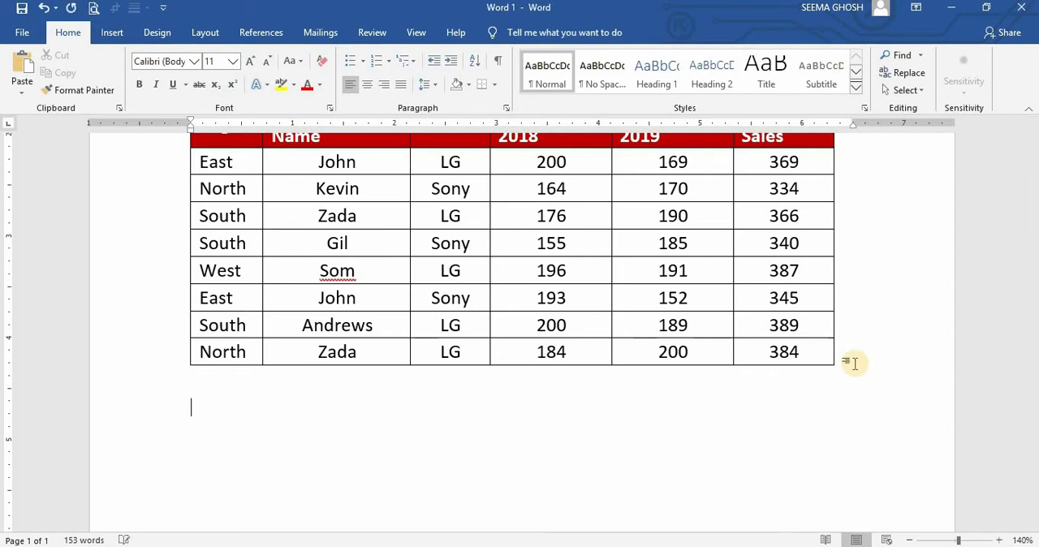
{"action": "key", "text": "alt+Tab"}
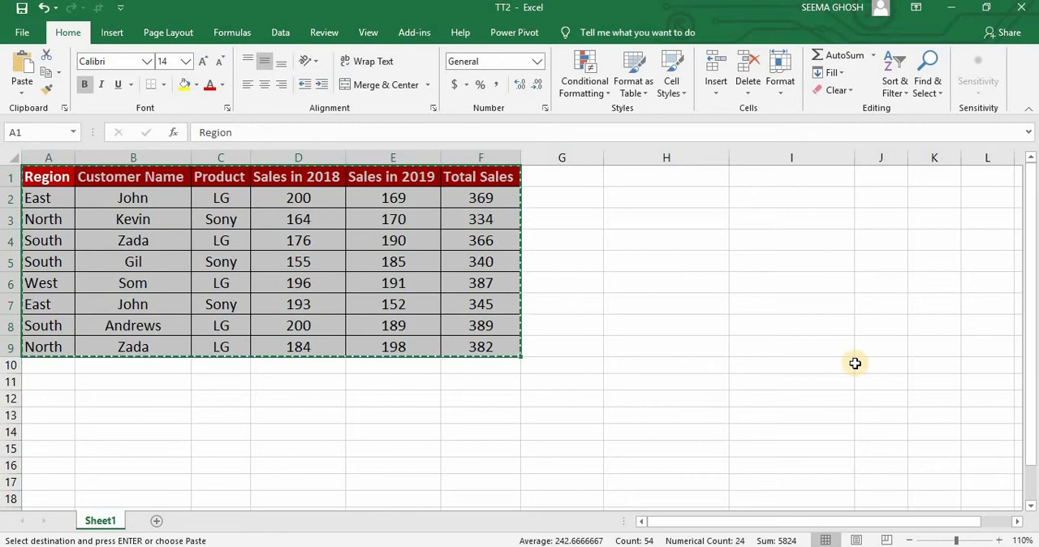
{"action": "key", "text": "alt+Tab"}
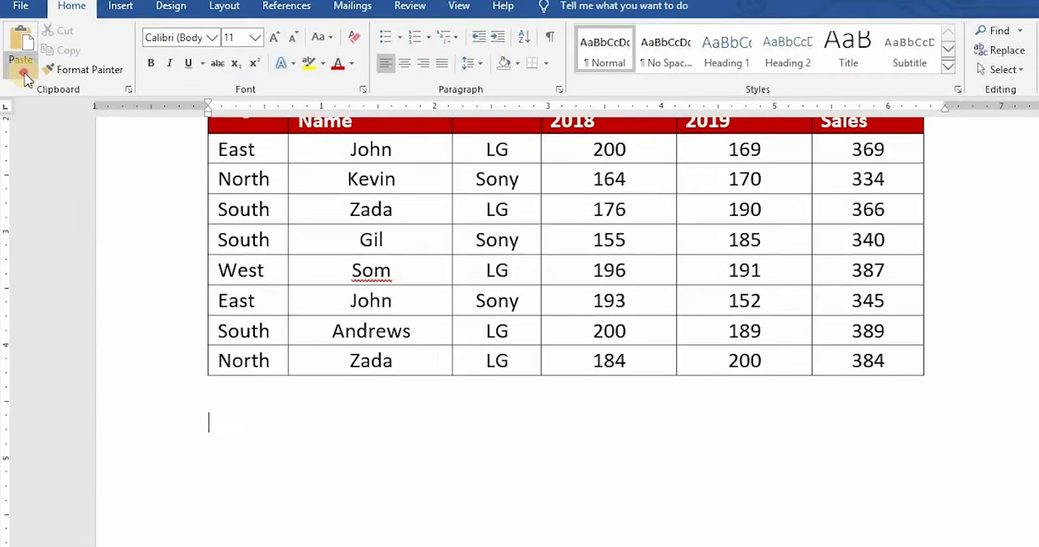
{"action": "left_click", "coordinate": [24, 75]}
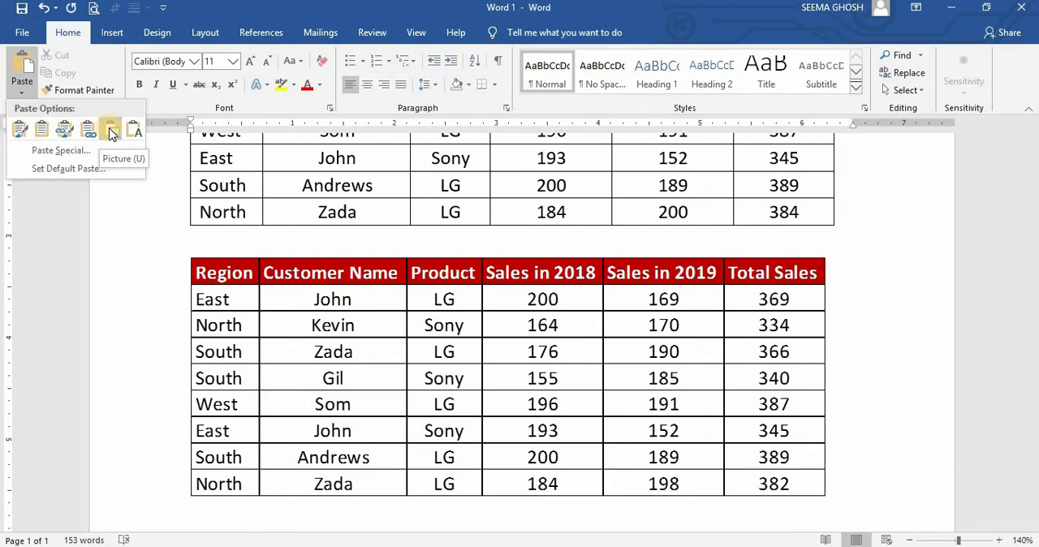
{"action": "left_click", "coordinate": [111, 132]}
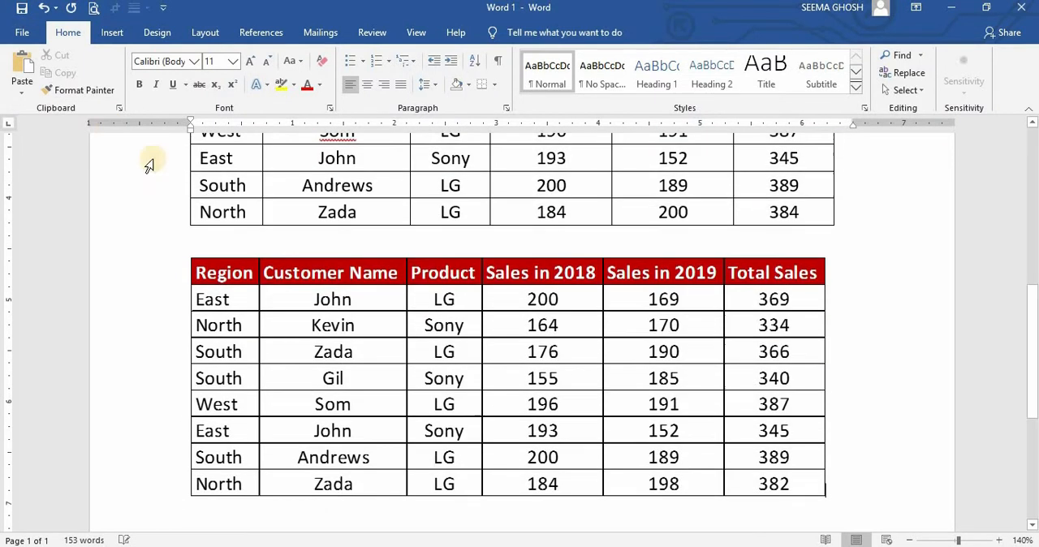
- Move the pasted table picture up to sit directly beneath the first table
{"action": "left_click", "coordinate": [392, 286]}
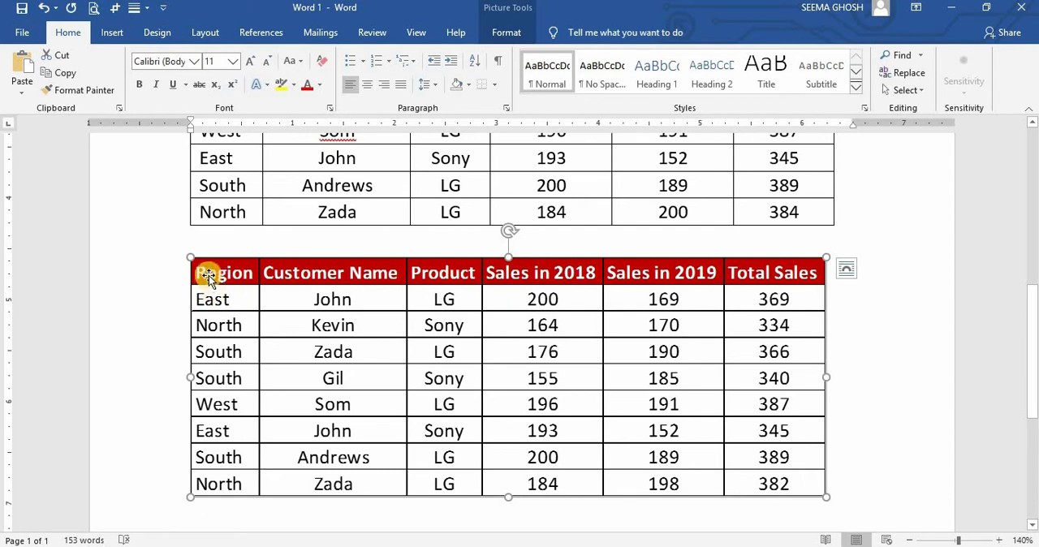
{"action": "left_click_drag", "start_coordinate": [212, 296], "coordinate": [212, 319]}
{"action": "left_click_drag", "start_coordinate": [182, 260], "coordinate": [171, 252]}
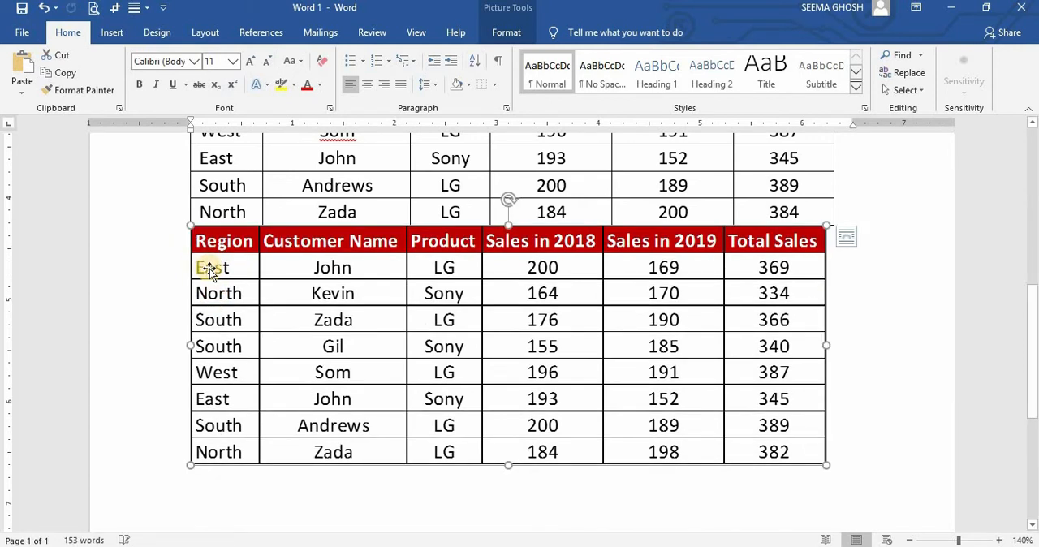
- Undo the last move of the table picture, try to shift it slightly up, and keep it selected
{"action": "key", "text": "ctrl+z"}
{"action": "left_click_drag", "start_coordinate": [235, 331], "coordinate": [242, 299]}
{"action": "left_click", "coordinate": [412, 307]}
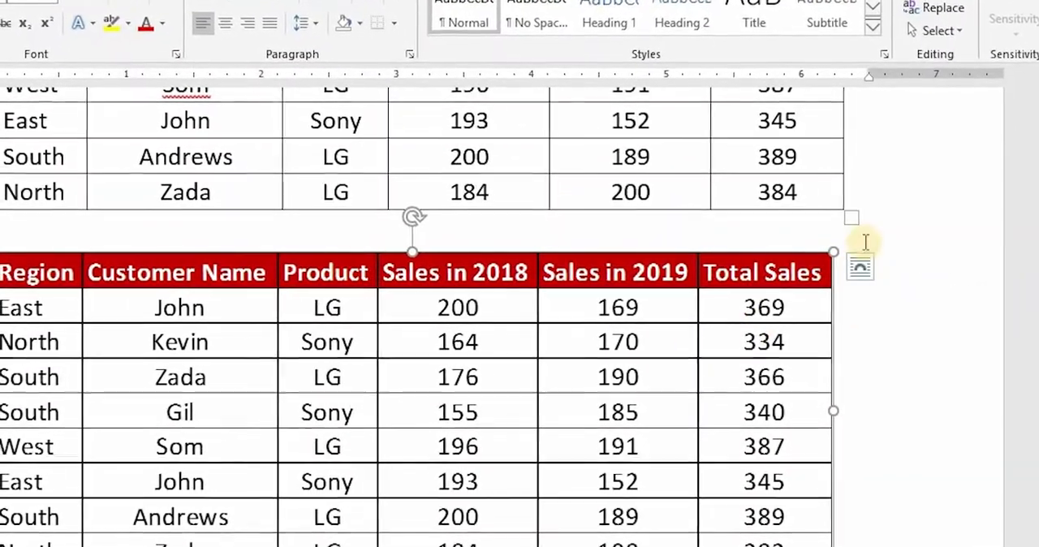
- Set the table picture's text wrapping to Tight and move it slightly down and to the left
{"action": "left_click", "coordinate": [860, 266]}
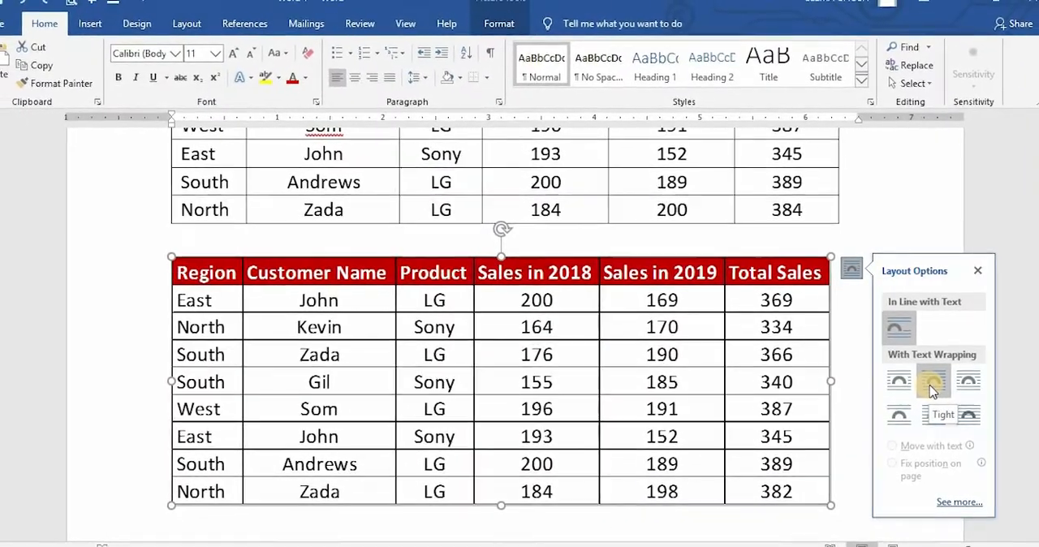
{"action": "left_click", "coordinate": [932, 388]}
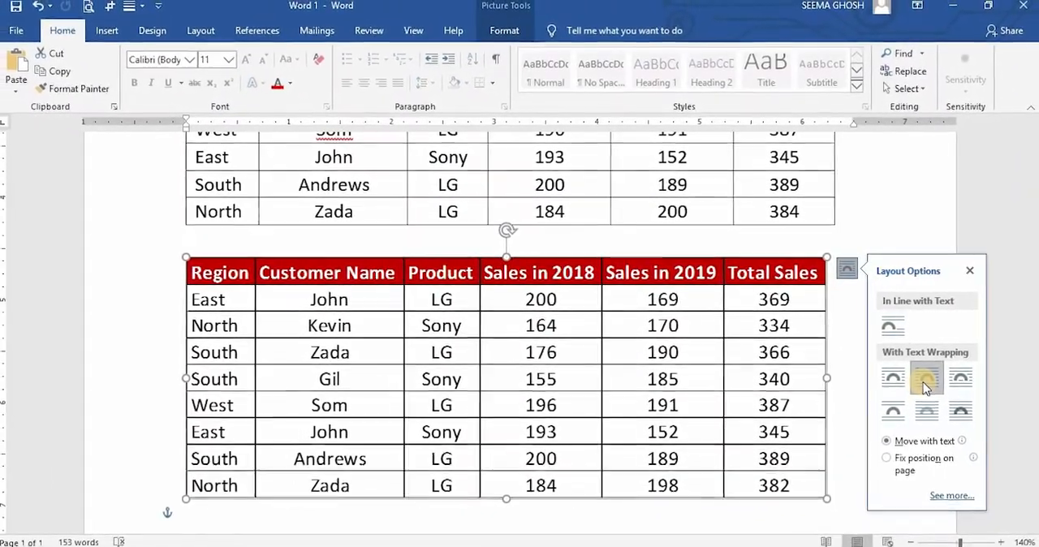
{"action": "mouse_move", "coordinate": [732, 275]}
{"action": "left_mouse_down"}
{"action": "mouse_move", "coordinate": [742, 288]}
{"action": "mouse_move", "coordinate": [733, 336]}
{"action": "mouse_move", "coordinate": [660, 320]}
{"action": "mouse_move", "coordinate": [714, 278]}
{"action": "mouse_move", "coordinate": [784, 276]}
{"action": "mouse_move", "coordinate": [788, 306]}
{"action": "mouse_move", "coordinate": [733, 328]}
{"action": "mouse_move", "coordinate": [724, 283]}
{"action": "left_mouse_up"}
{"action": "left_click", "coordinate": [842, 338]}
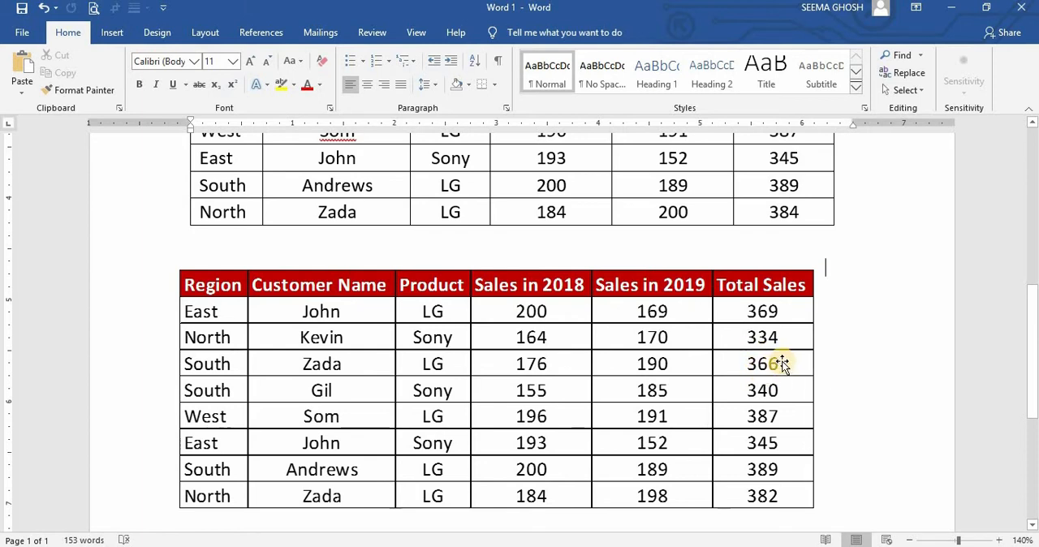
- Add empty lines after the table picture, leaving the cursor below it
{"action": "left_click", "coordinate": [782, 366]}
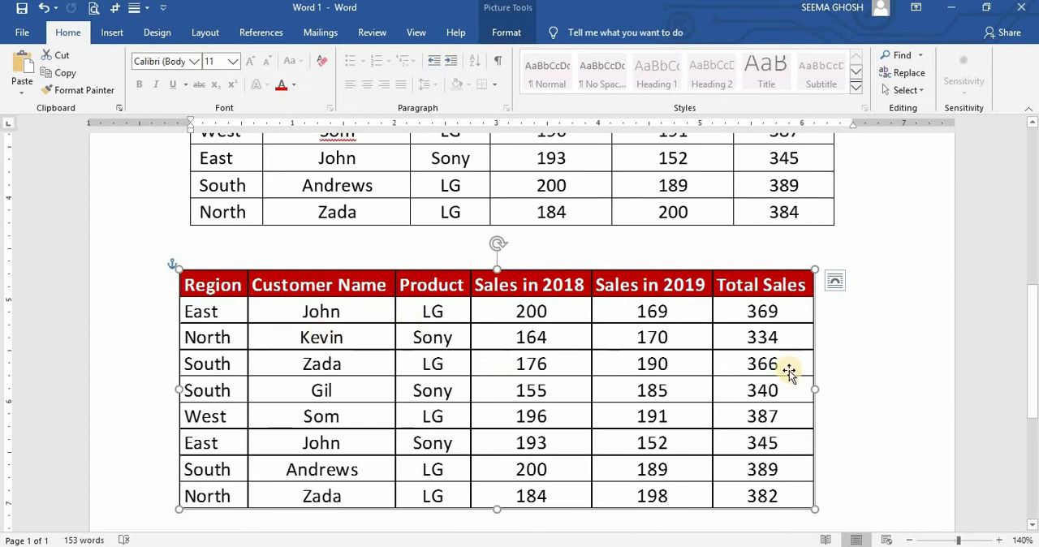
{"action": "left_click", "coordinate": [826, 477]}
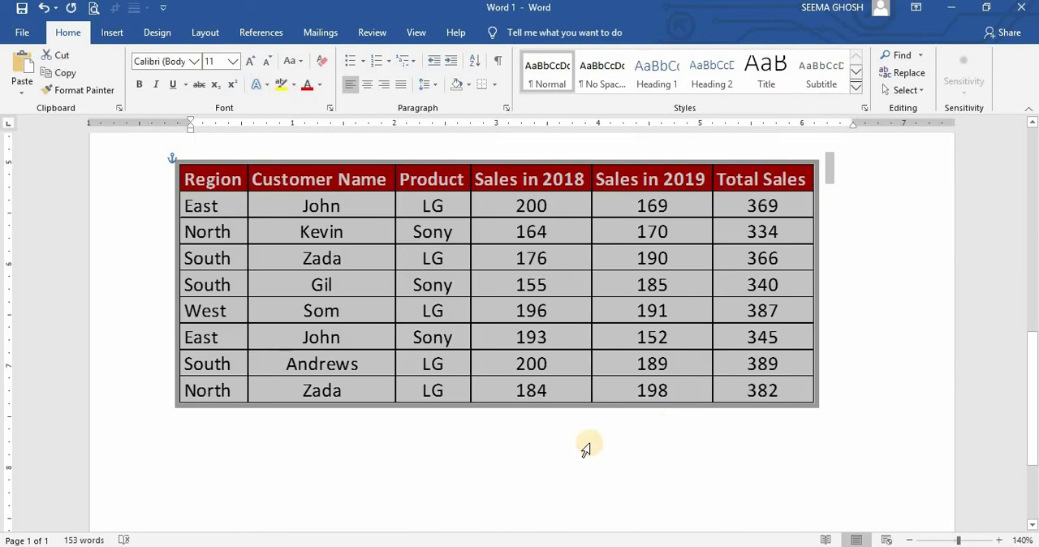
{"action": "left_click", "coordinate": [836, 406]}
{"action": "key", "text": "Return"}
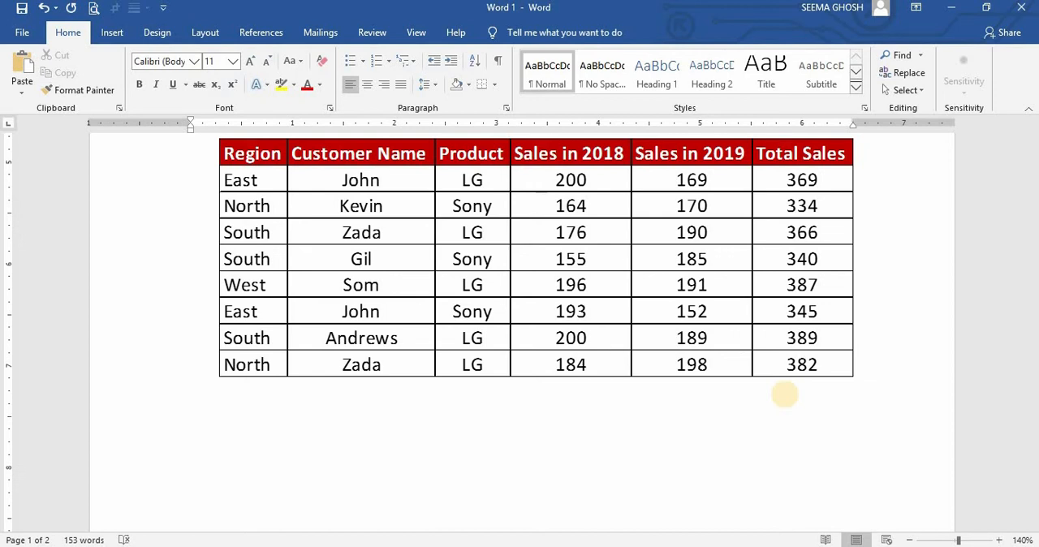
- Paste the copied Excel table below the picture as a Microsoft Excel Worksheet Object with Paste Special
{"action": "key", "text": "alt+Tab"}
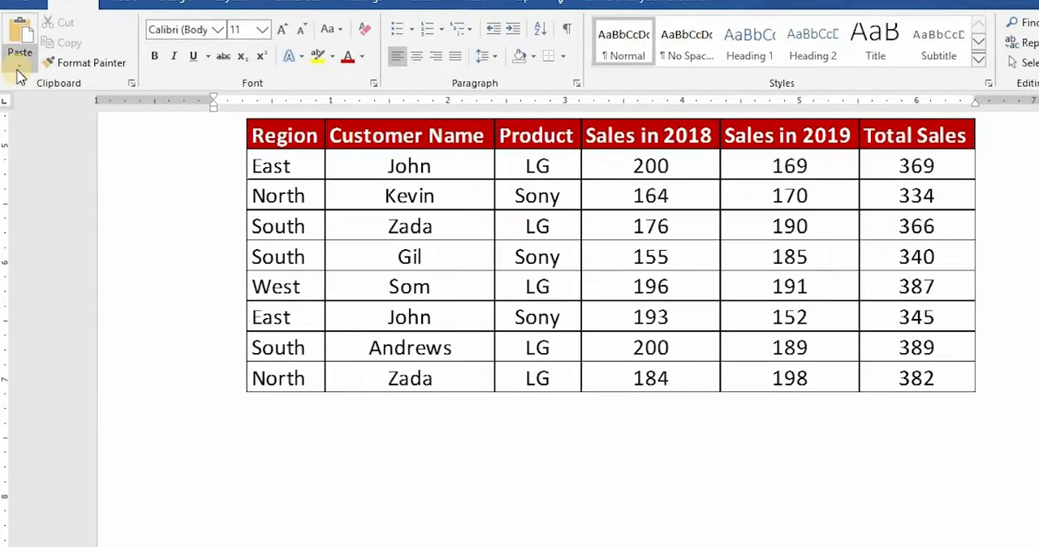
{"action": "left_click", "coordinate": [18, 68]}
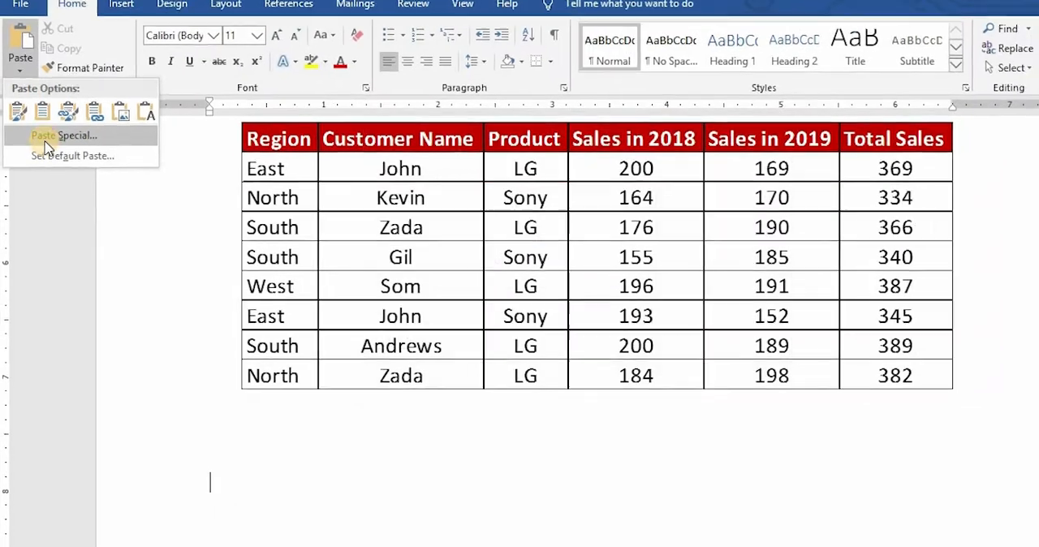
{"action": "left_click", "coordinate": [47, 142]}
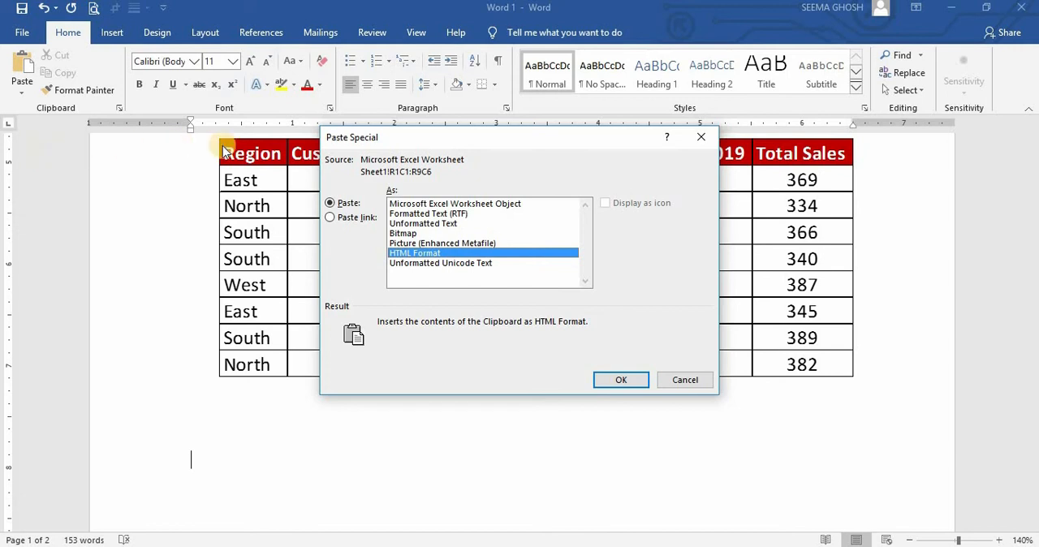
{"action": "left_click", "coordinate": [430, 205]}
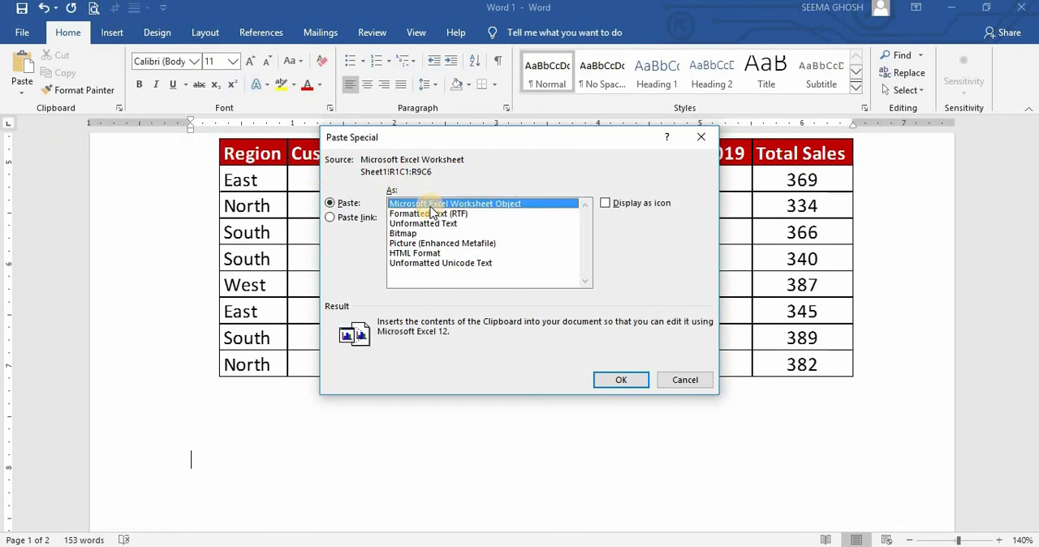
{"action": "left_click", "coordinate": [618, 381]}
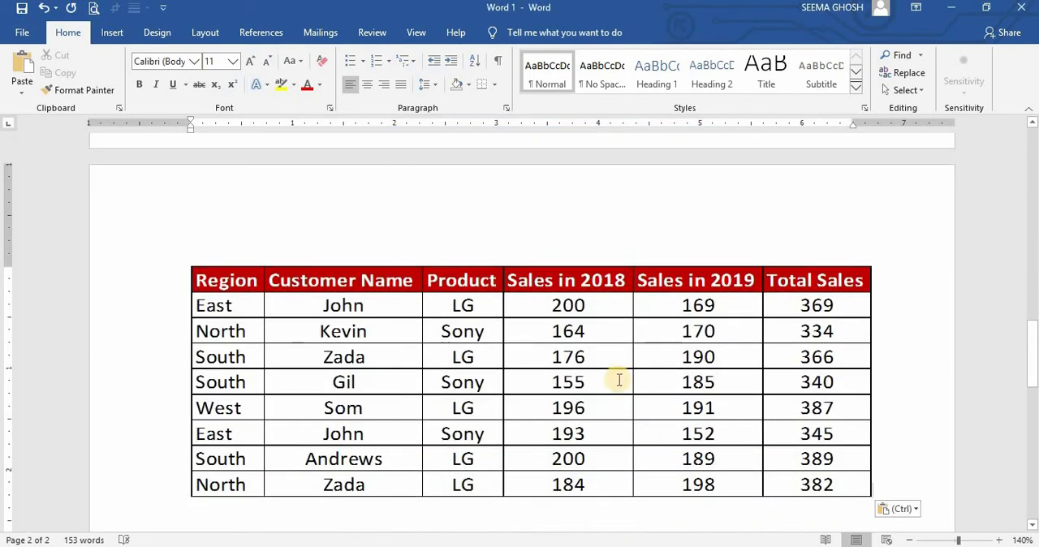
- Open the embedded worksheet for editing and inspect the Total Sales formula in cell F5
{"action": "double_click", "coordinate": [619, 381]}
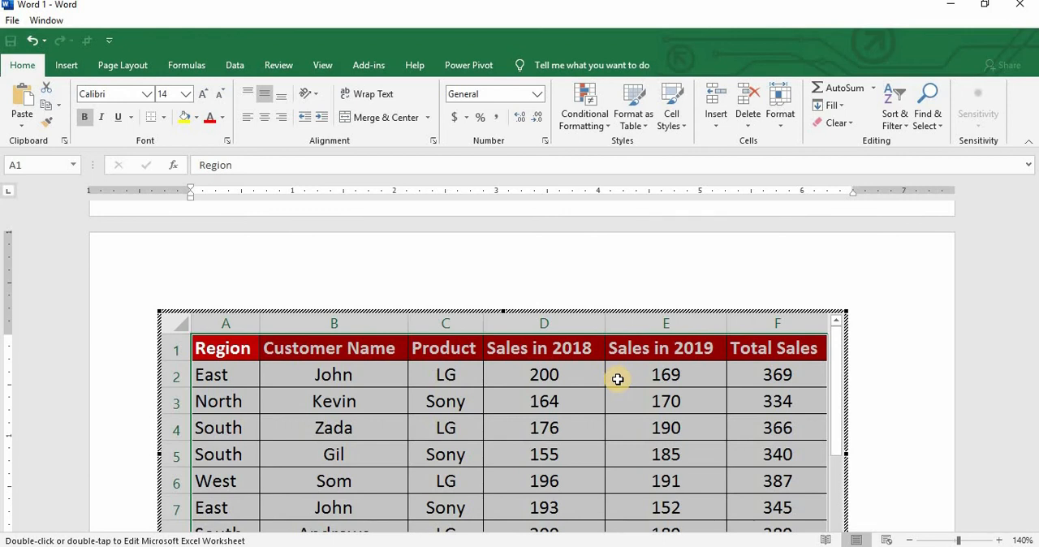
{"action": "scroll", "coordinate": [618, 379], "scroll_direction": "down", "scroll_amount": 1}
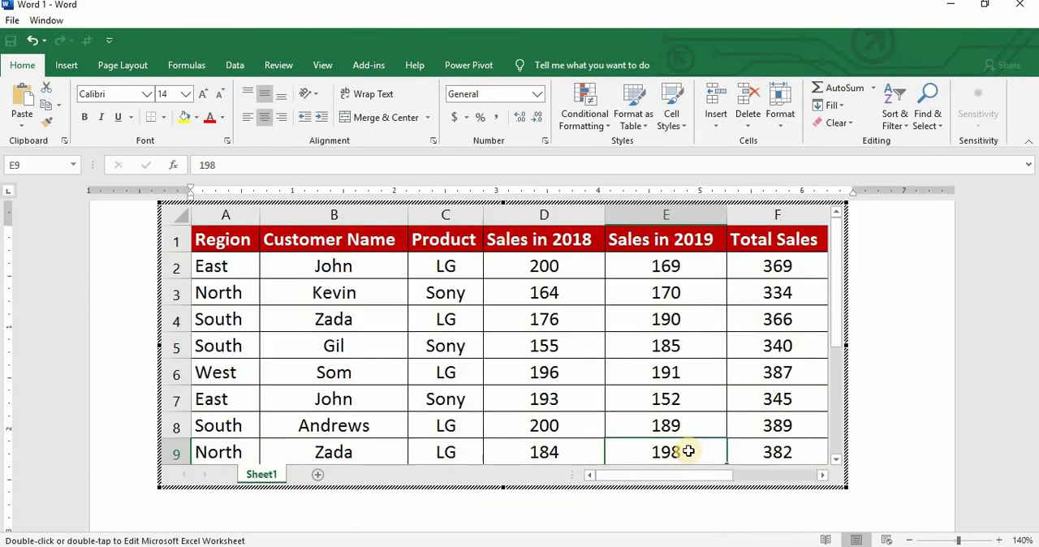
{"action": "left_click", "coordinate": [777, 344]}
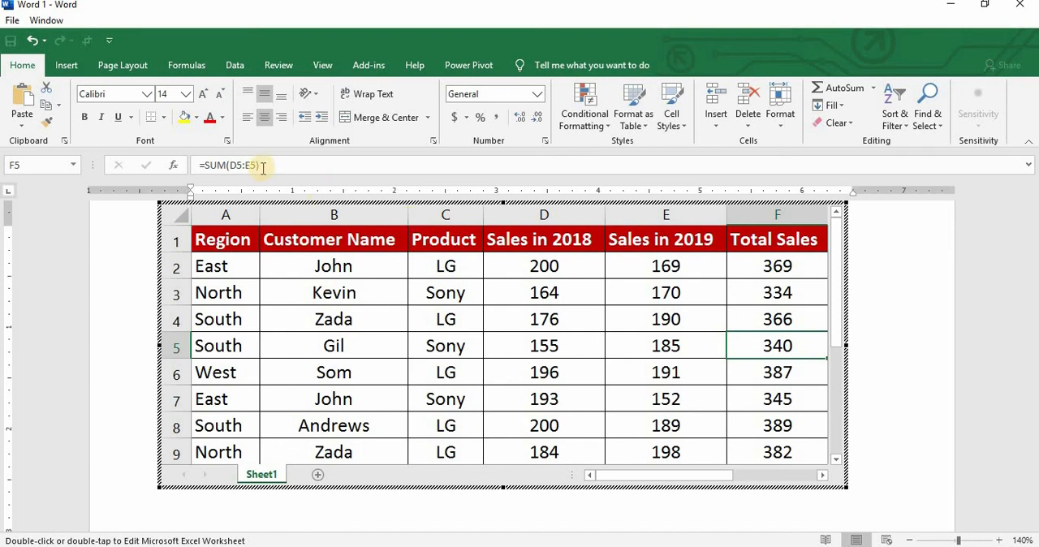
- Set the Sales in 2019 value in cell E5 of the embedded worksheet to 186
{"action": "left_click", "coordinate": [654, 351]}
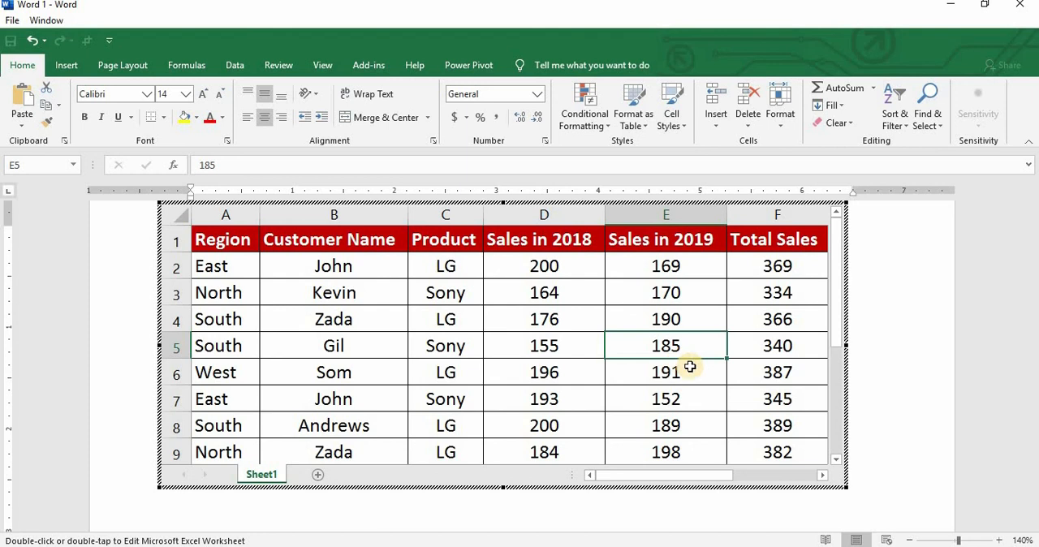
{"action": "type", "text": "18"}
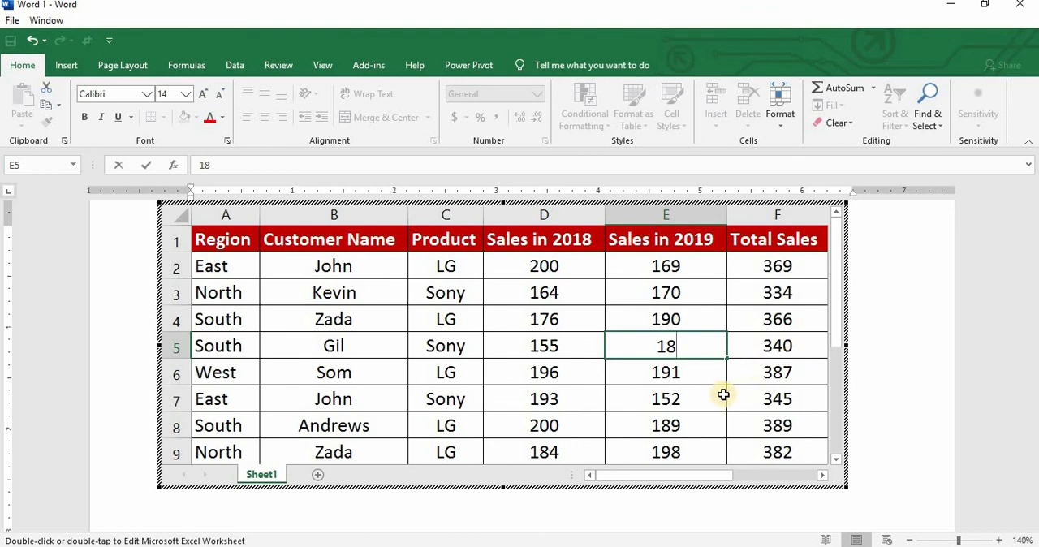
{"action": "type", "text": "6"}
{"action": "key", "text": "Return"}
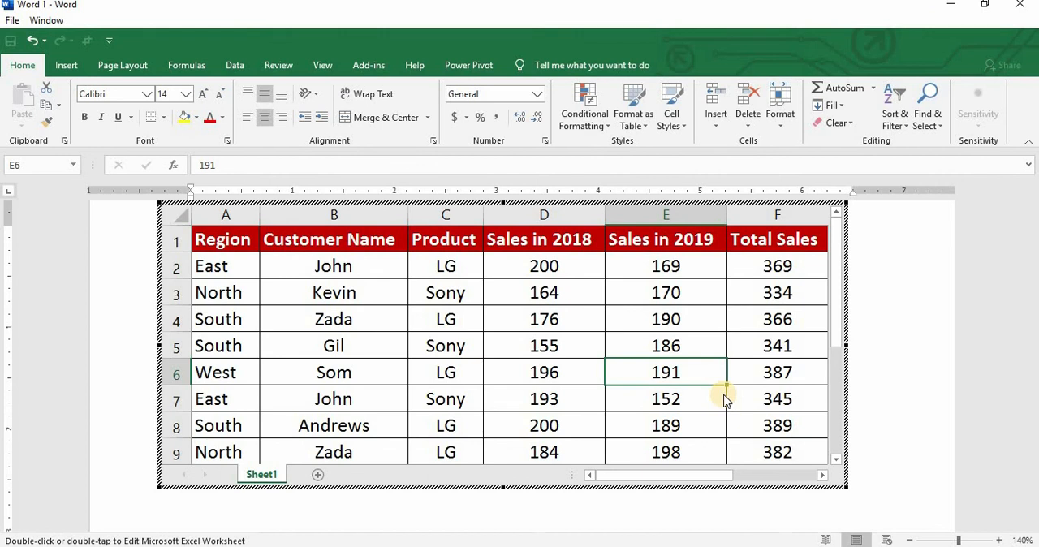
- Check the Total Sales cell F5, leave worksheet editing, and review the updated table in the document
{"action": "left_click", "coordinate": [779, 347]}
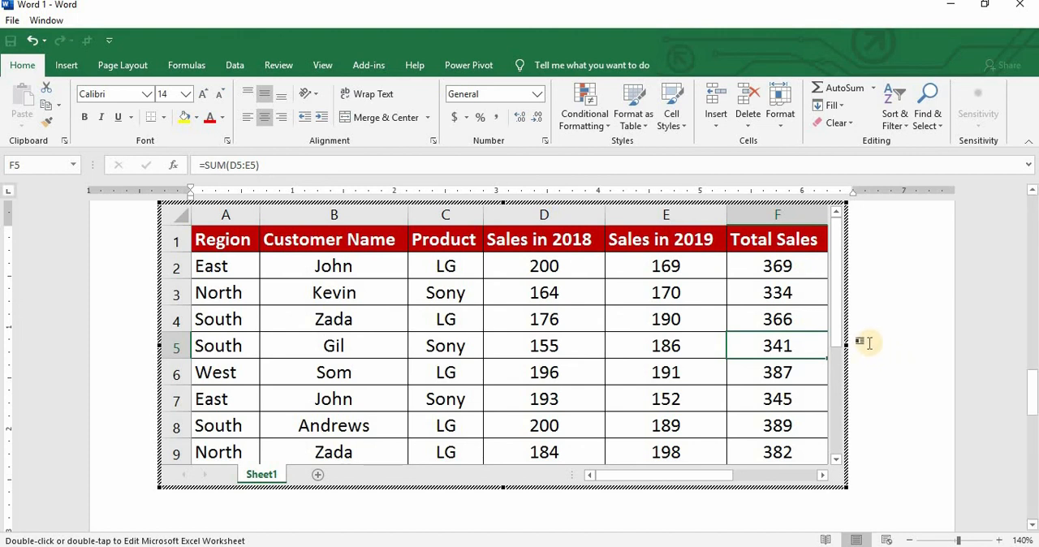
{"action": "left_click", "coordinate": [869, 311]}
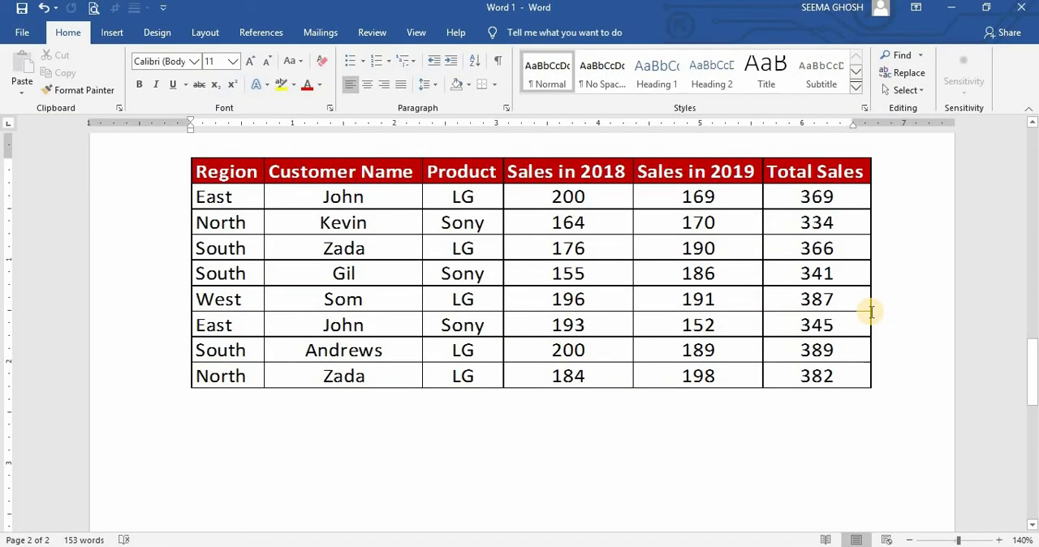
{"action": "scroll", "coordinate": [871, 312], "scroll_direction": "up", "scroll_amount": 5}
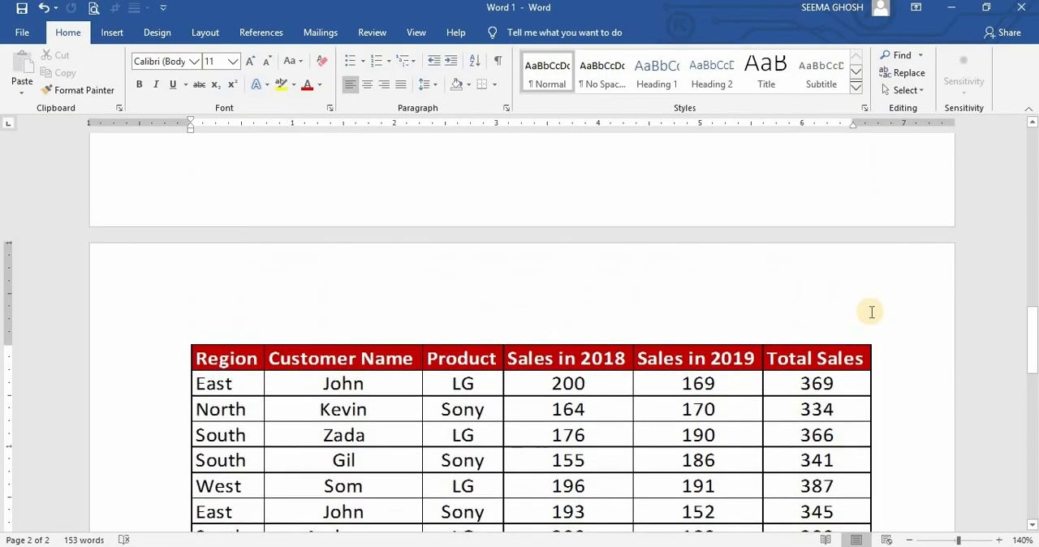
{"action": "scroll", "coordinate": [871, 311], "scroll_direction": "down", "scroll_amount": 5}
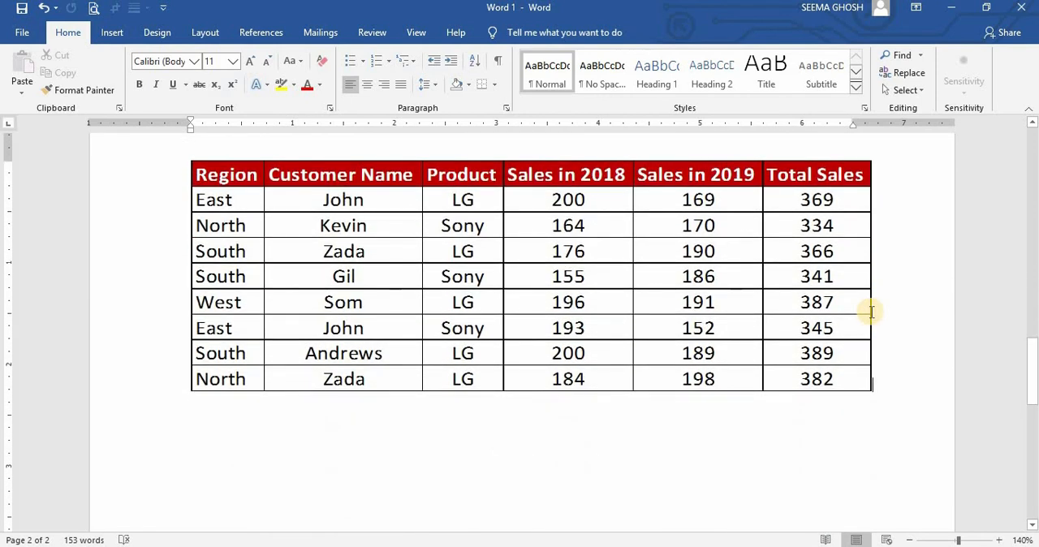